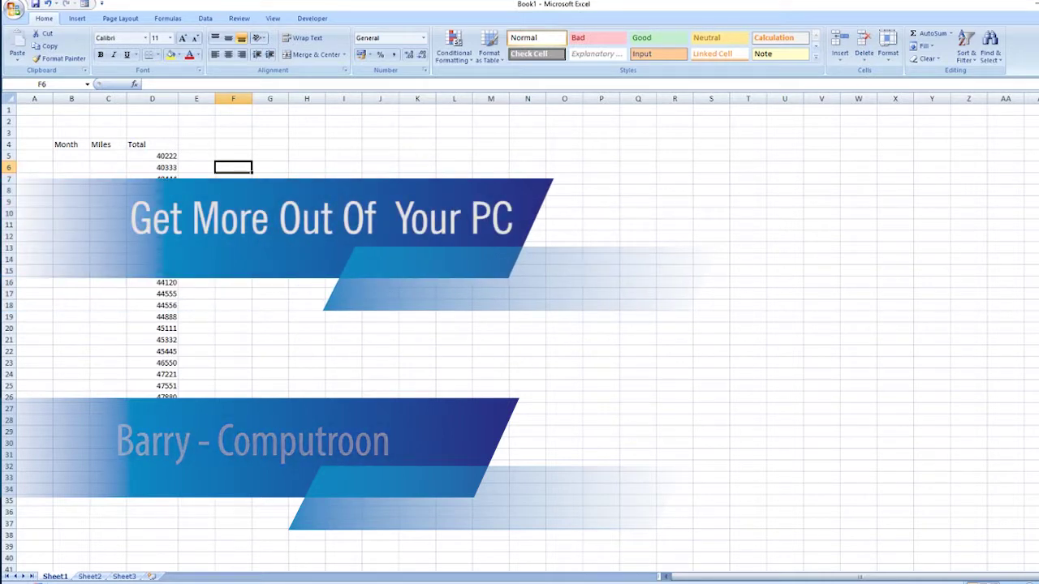
# Step: Select various cells in and around the Month, Miles and Total table to inspect it
pyautogui.click(307, 225)
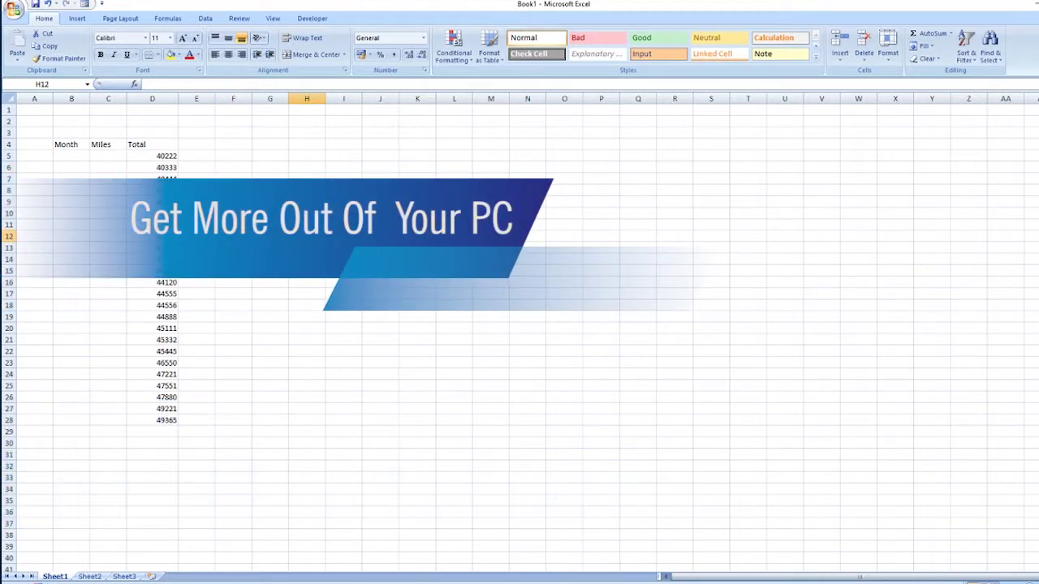
pyautogui.click(98, 225)
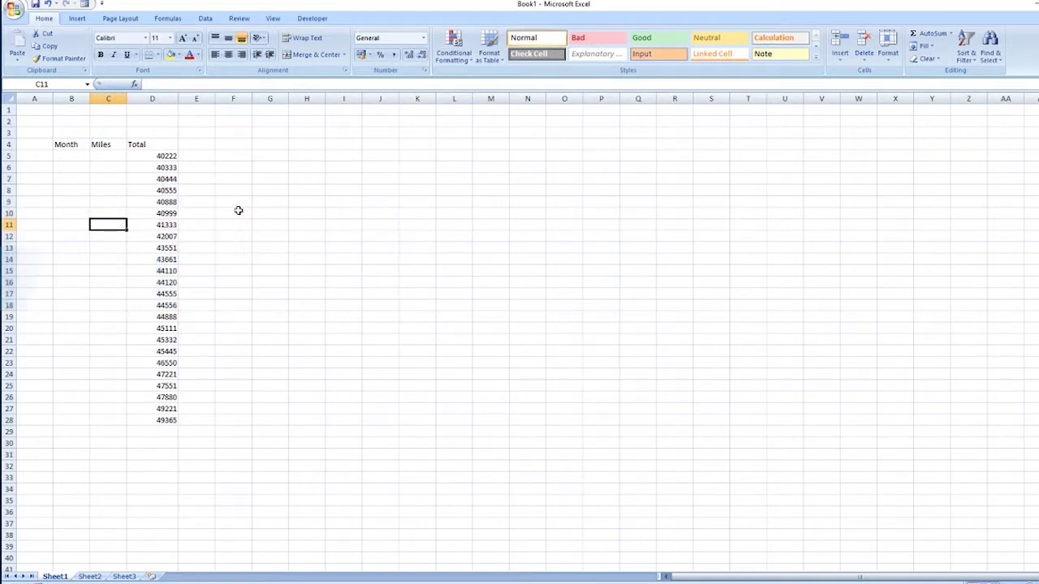
pyautogui.click(257, 205)
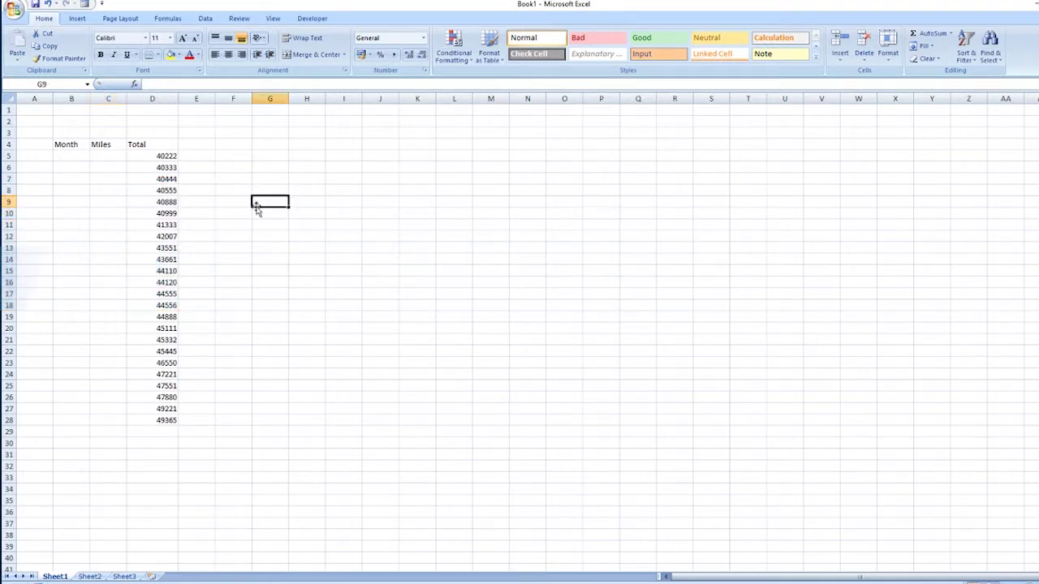
pyautogui.click(205, 153)
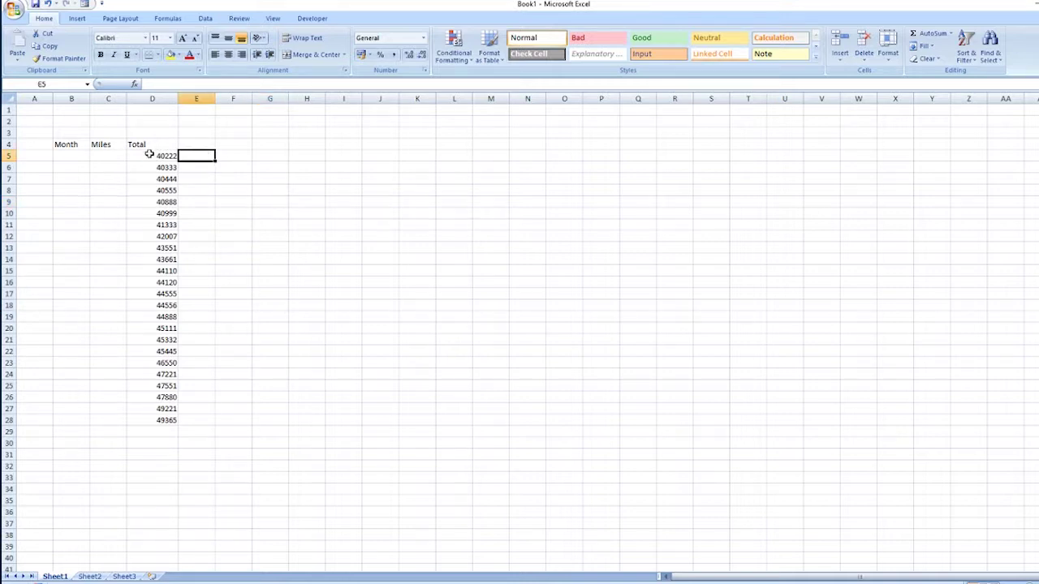
pyautogui.click(69, 155)
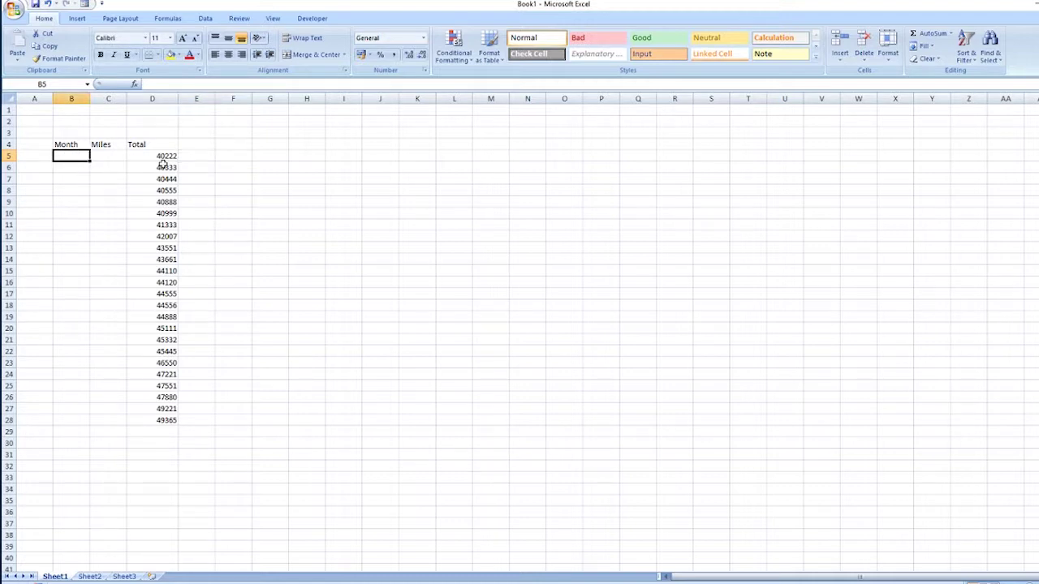
pyautogui.click(191, 158)
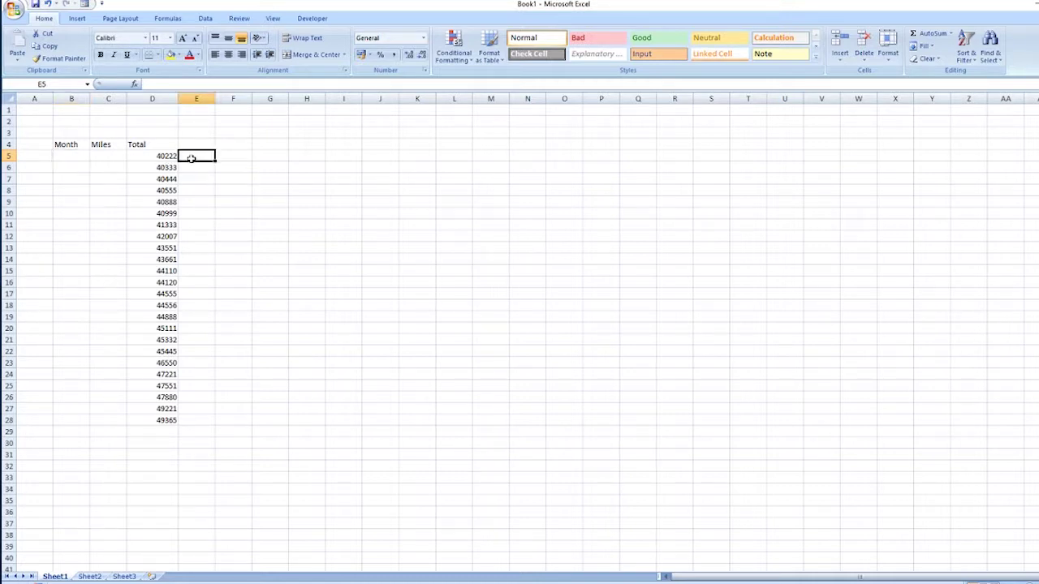
pyautogui.click(88, 158)
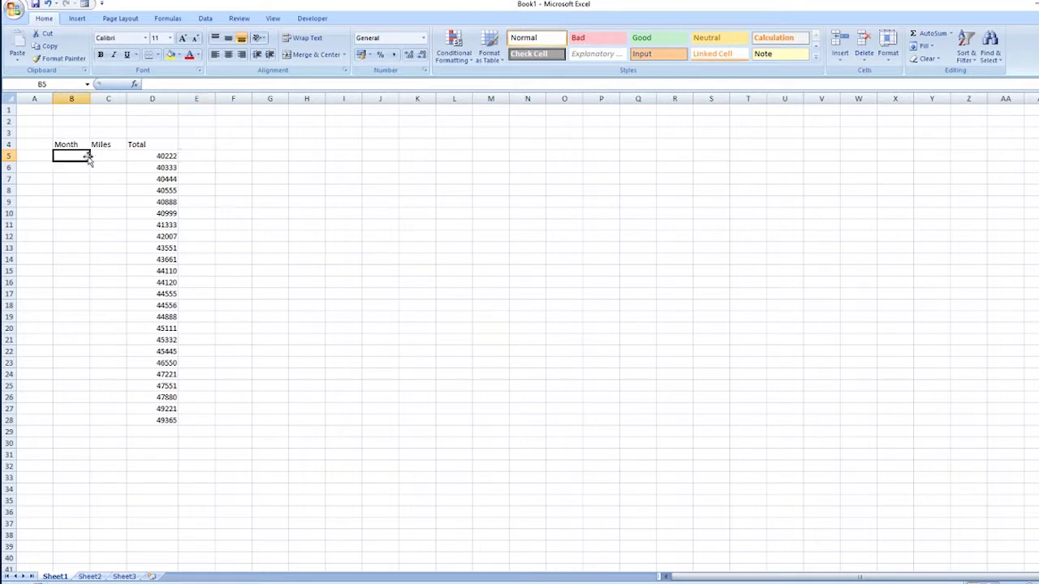
pyautogui.click(166, 160)
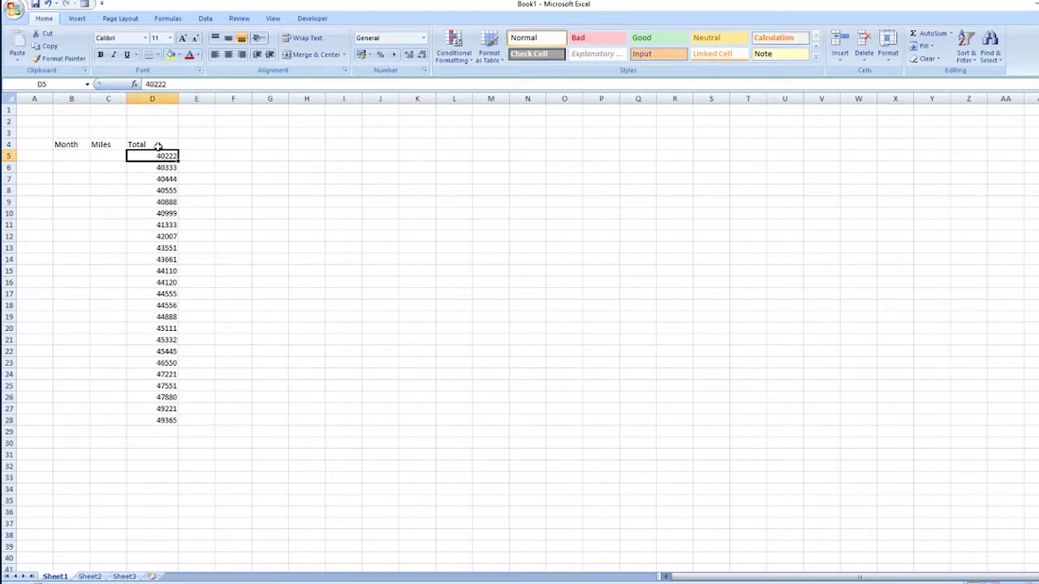
pyautogui.click(73, 147)
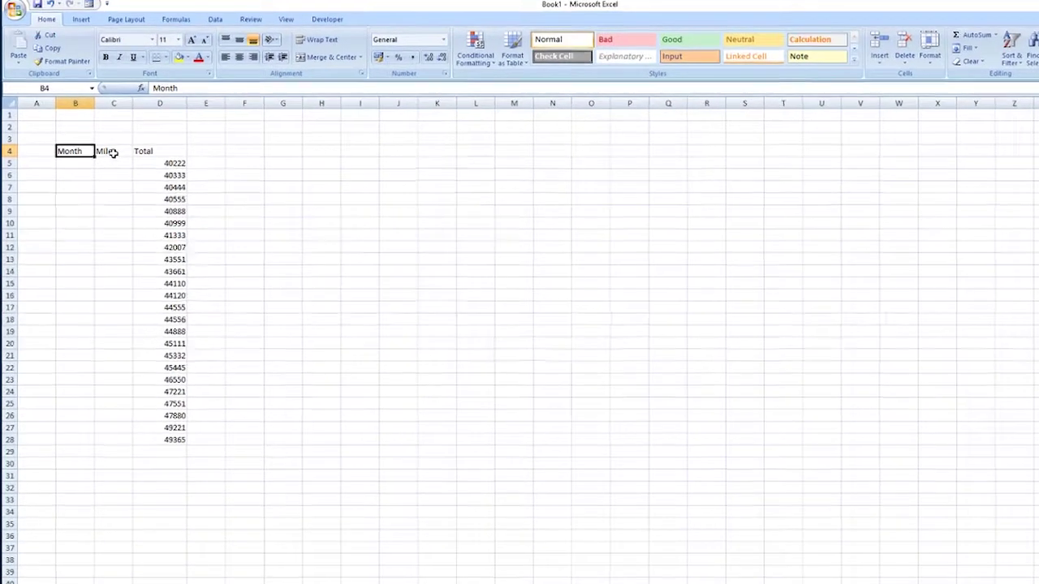
pyautogui.click(108, 149)
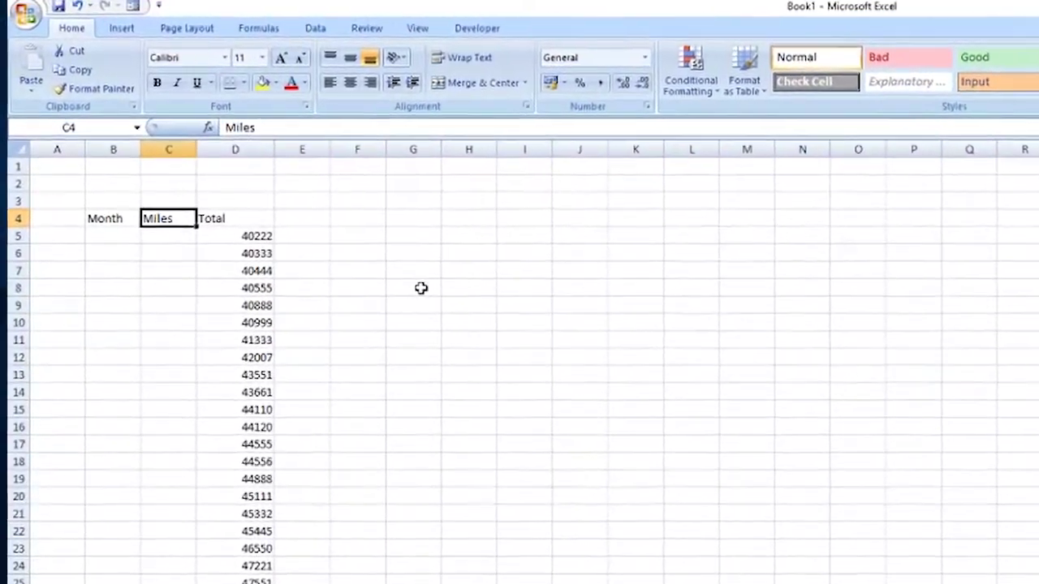
pyautogui.hotkey('ctrl', 'a')
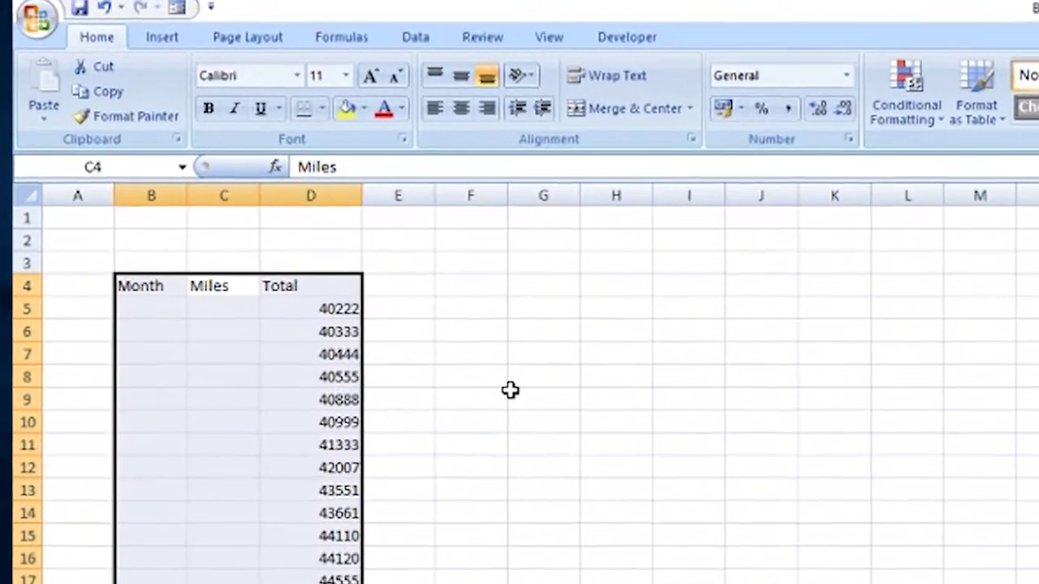
pyautogui.hotkey('shift', 'BackSpace')
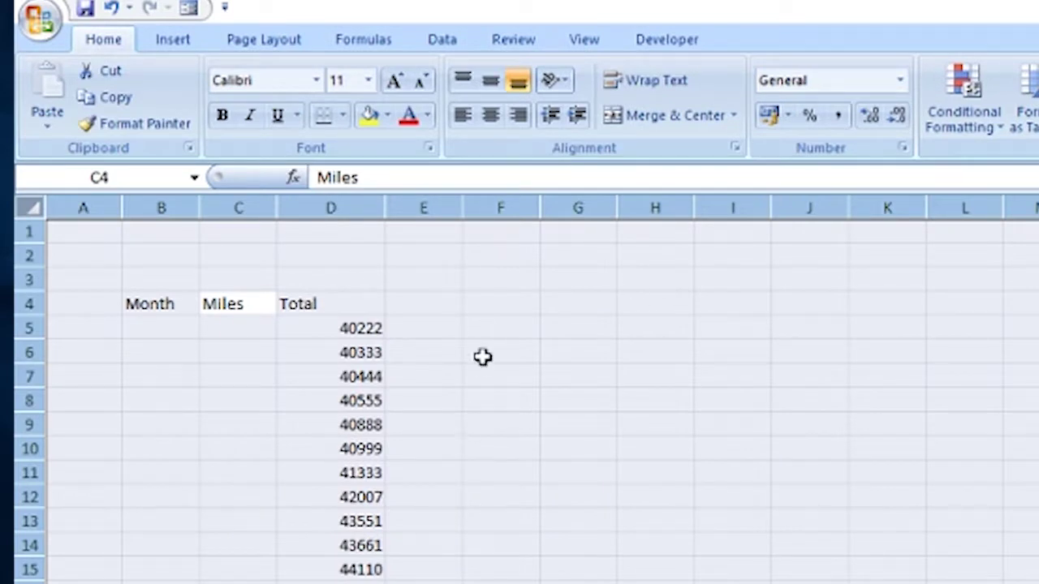
pyautogui.click(505, 363)
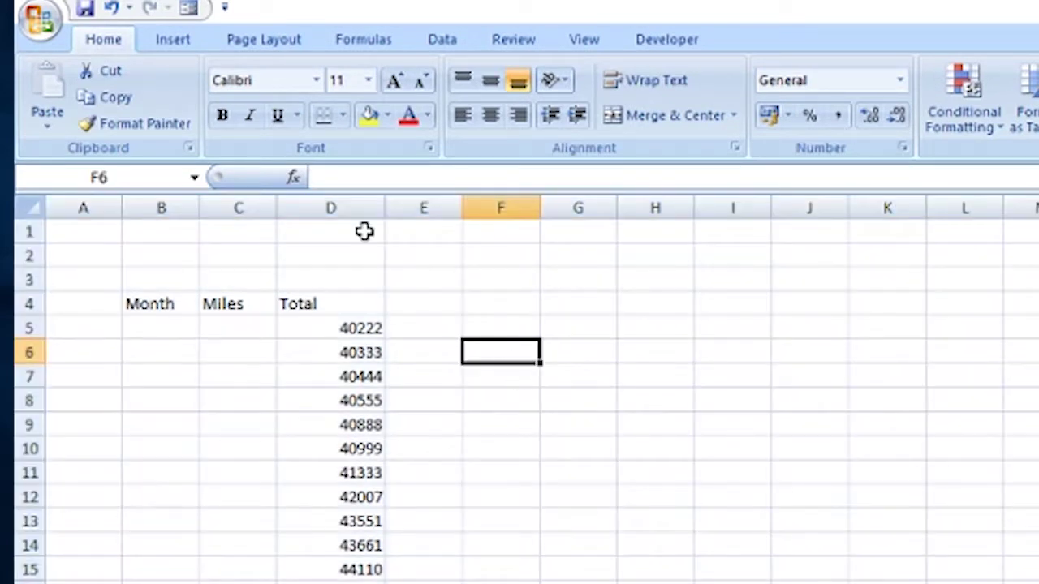
# Step: Grow the whole worksheet's font from 11 to 16 point, then select cell B5
pyautogui.click(27, 206)
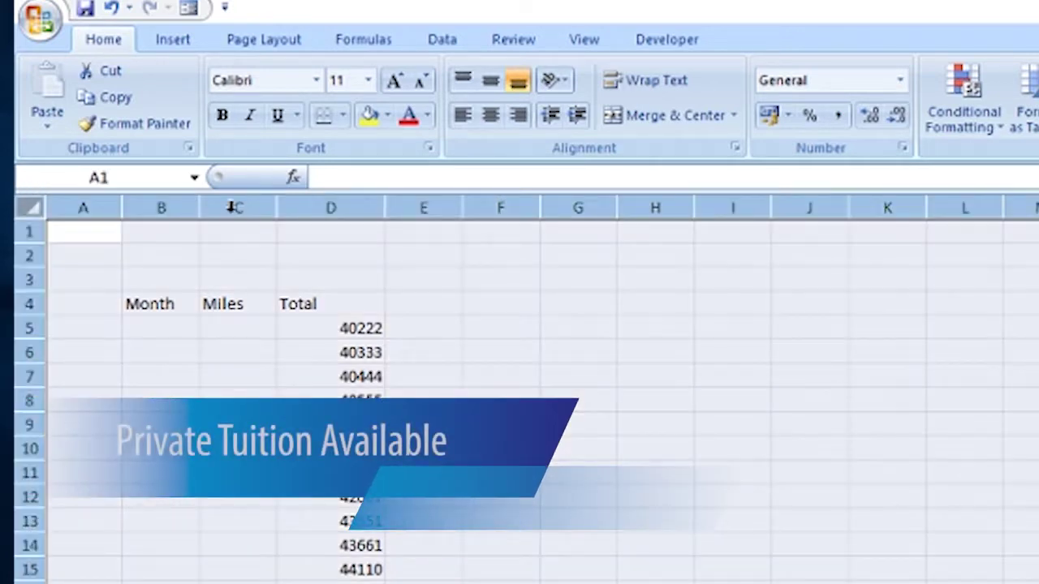
pyautogui.click(396, 82)
pyautogui.click(396, 82)
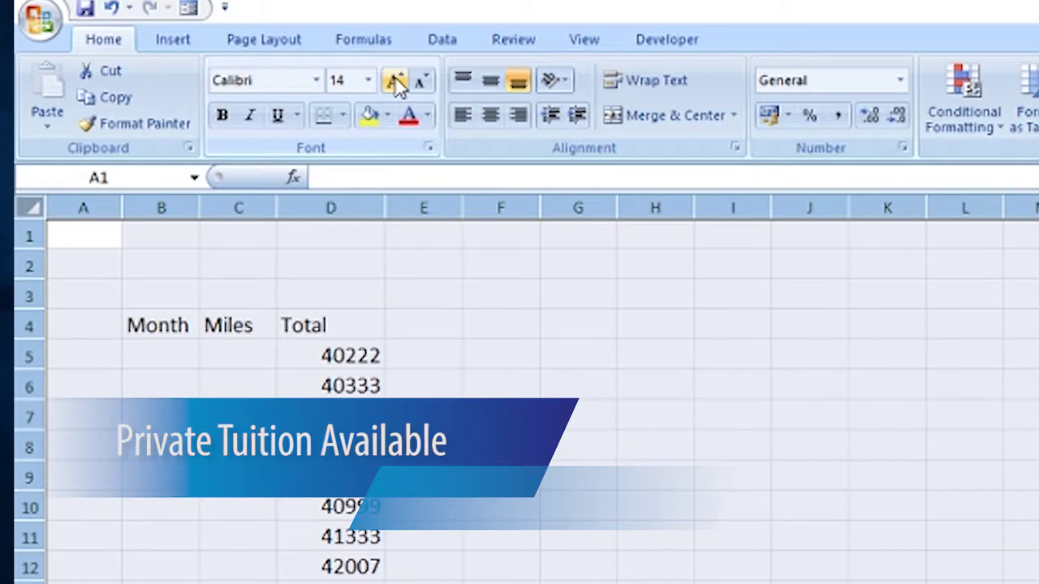
pyautogui.click(395, 82)
pyautogui.click(475, 367)
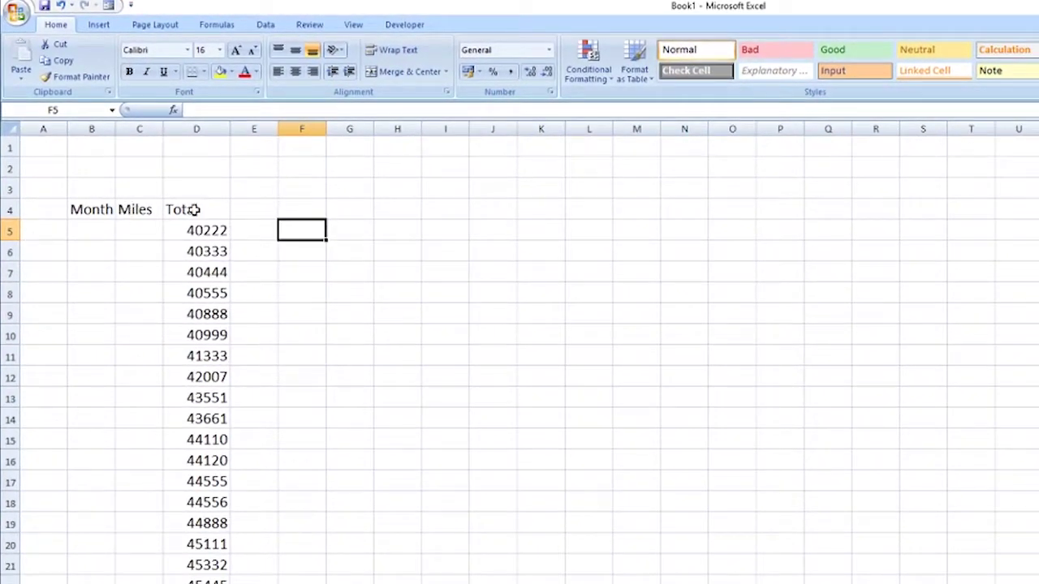
pyautogui.click(195, 209)
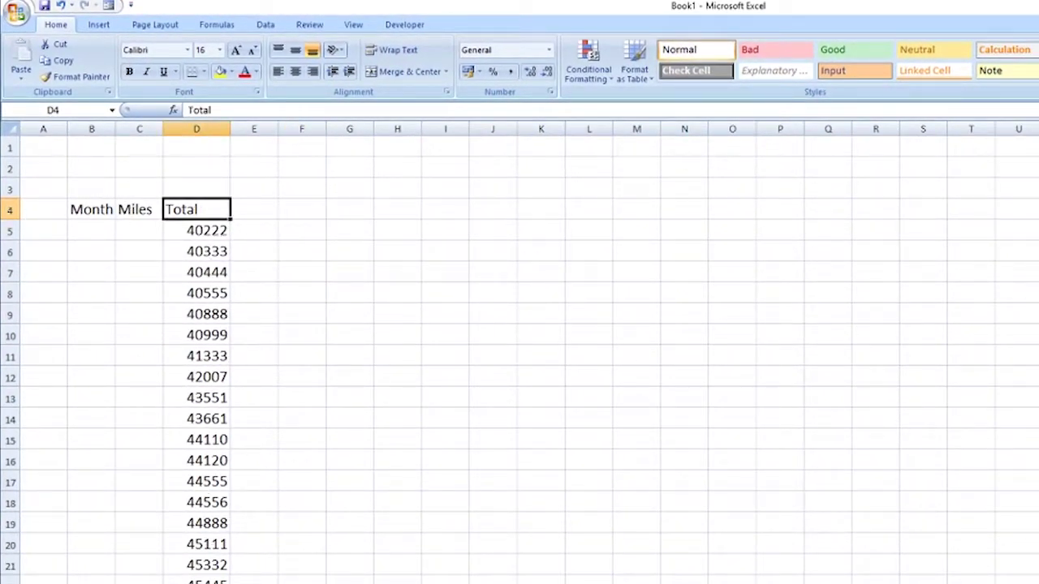
pyautogui.click(85, 227)
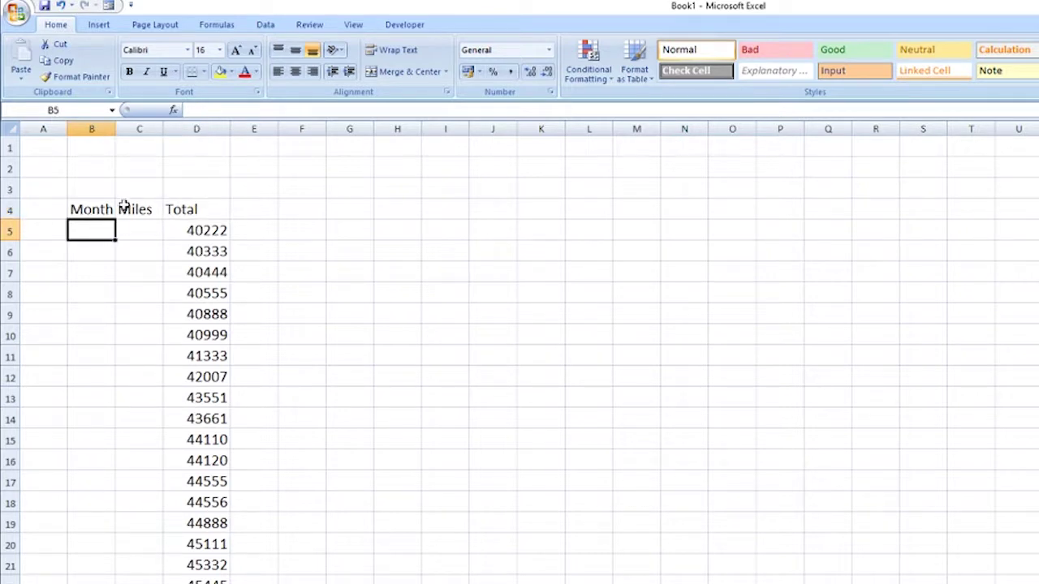
# Step: Enter Jan and Feb in B5:B6 and fill the month names down to the last Total row
pyautogui.write('Jan')
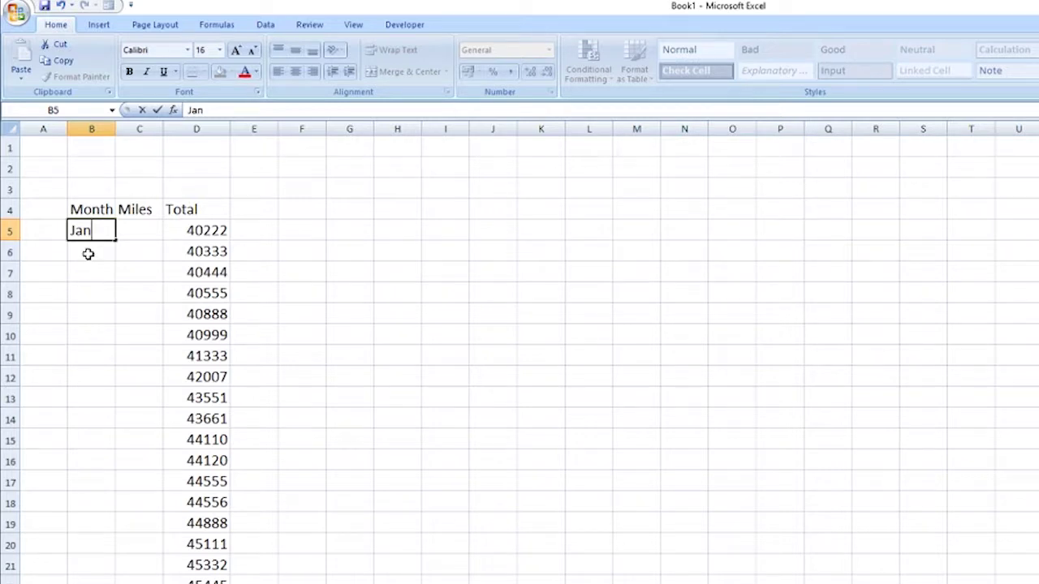
pyautogui.press('Return')
pyautogui.write('Feb')
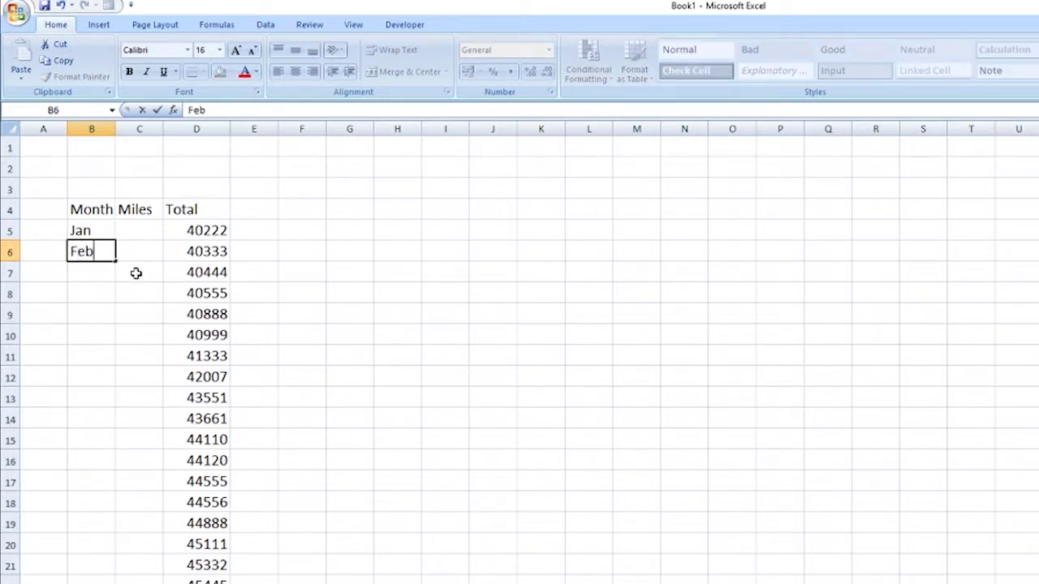
pyautogui.moveTo(95, 232); pyautogui.dragTo(101, 253)
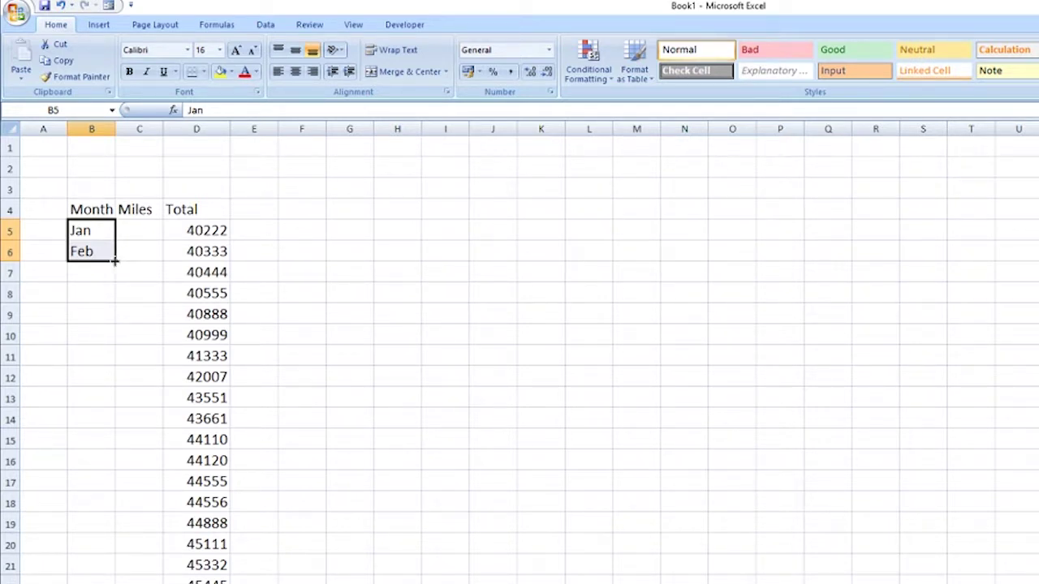
pyautogui.moveTo(114, 260); pyautogui.dragTo(115, 580)
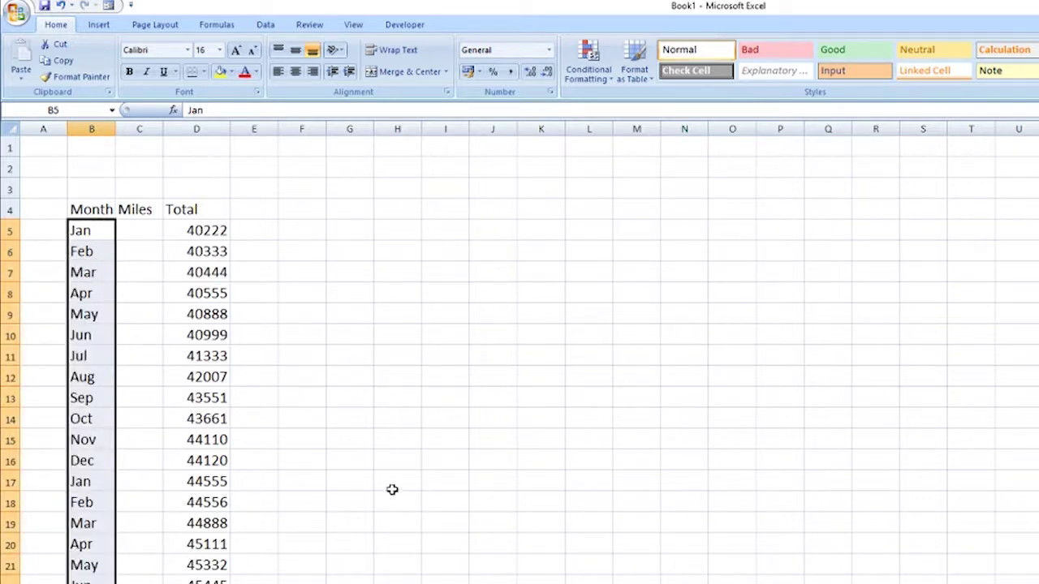
pyautogui.click(314, 352)
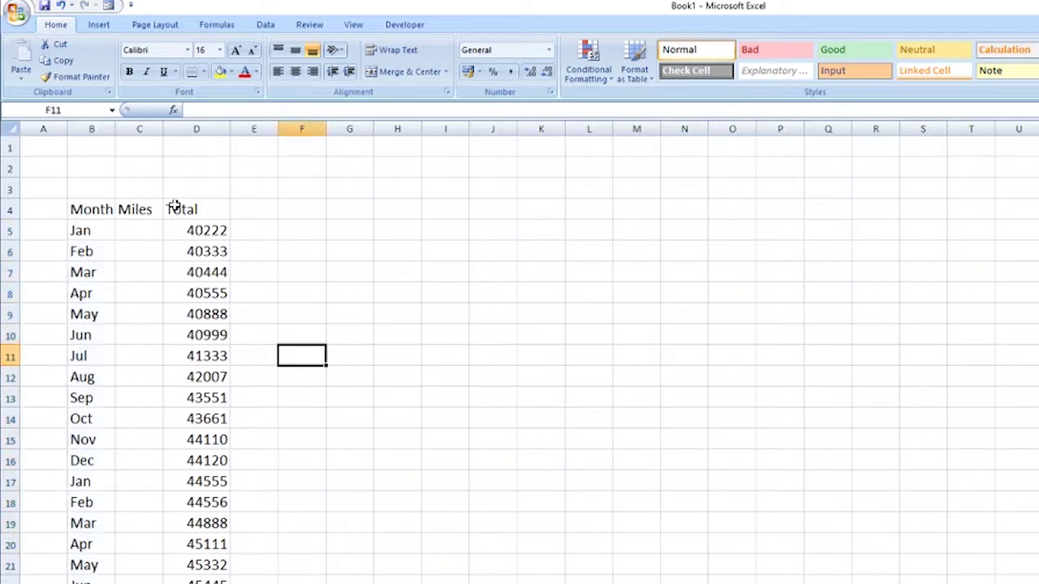
# Step: Look over the empty Miles cells, ending on C5 for Jan's mileage
pyautogui.click(206, 253)
pyautogui.click(134, 233)
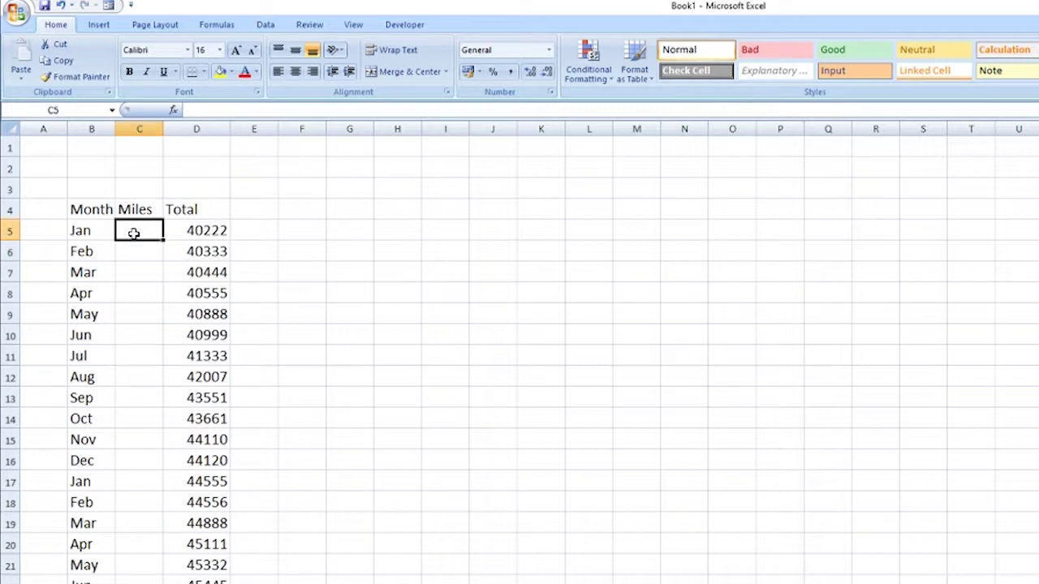
pyautogui.click(135, 251)
pyautogui.click(134, 271)
pyautogui.click(140, 296)
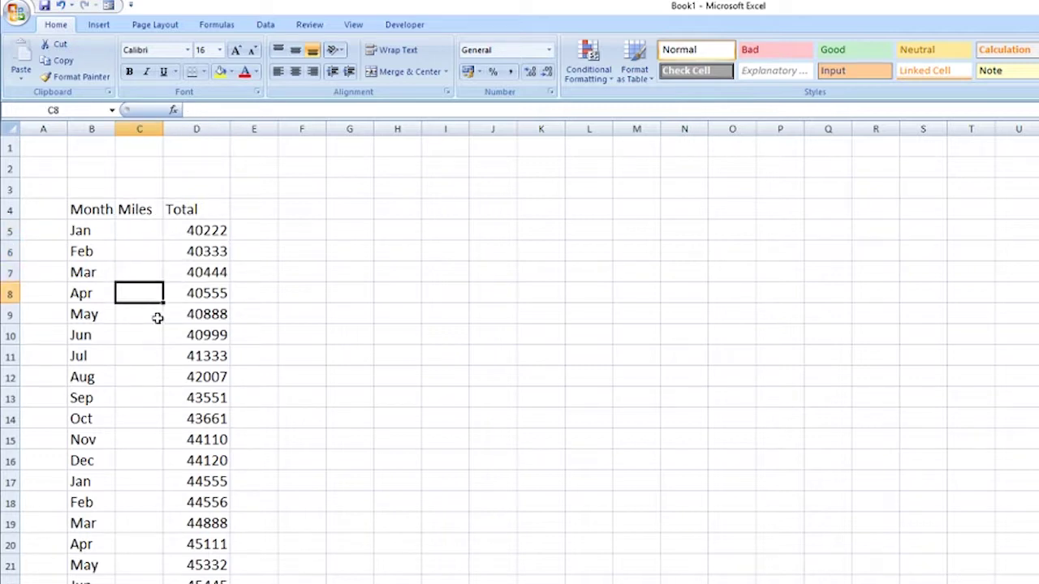
pyautogui.click(134, 320)
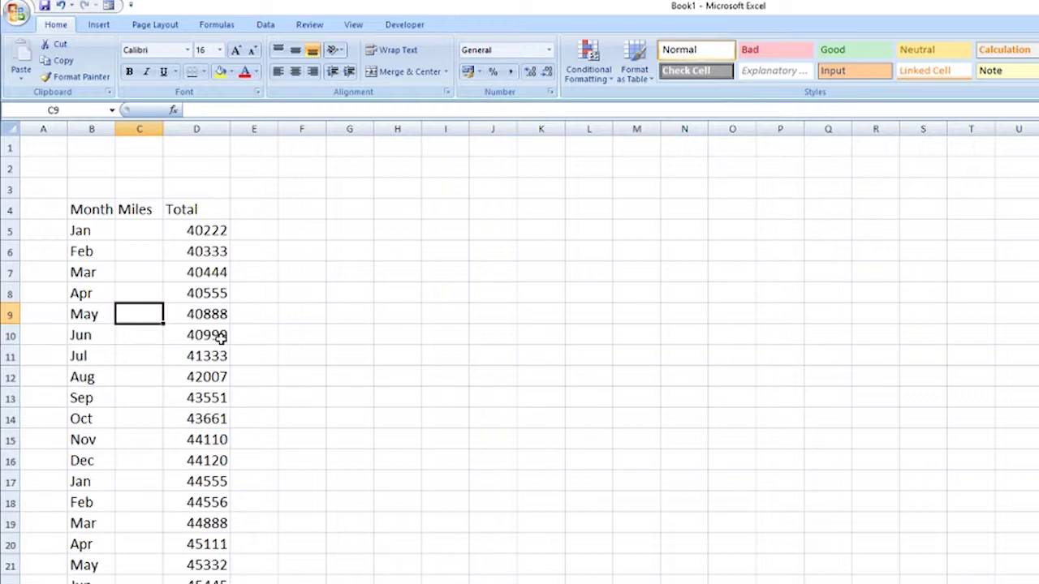
pyautogui.click(142, 230)
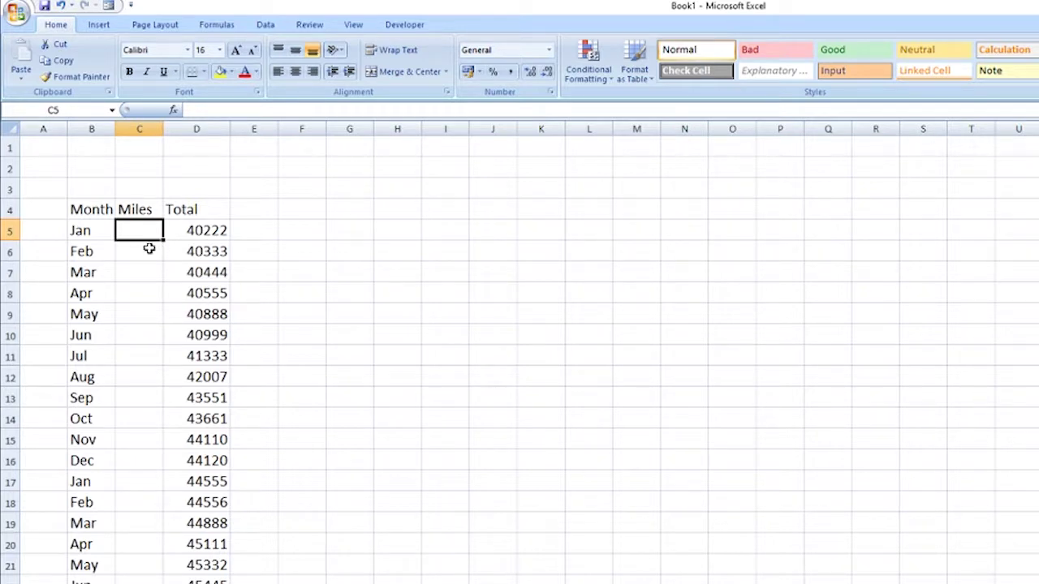
# Step: Enter 112 as Jan's mileage in C5, then select C6 for Feb
pyautogui.write('112')
pyautogui.press('Return')
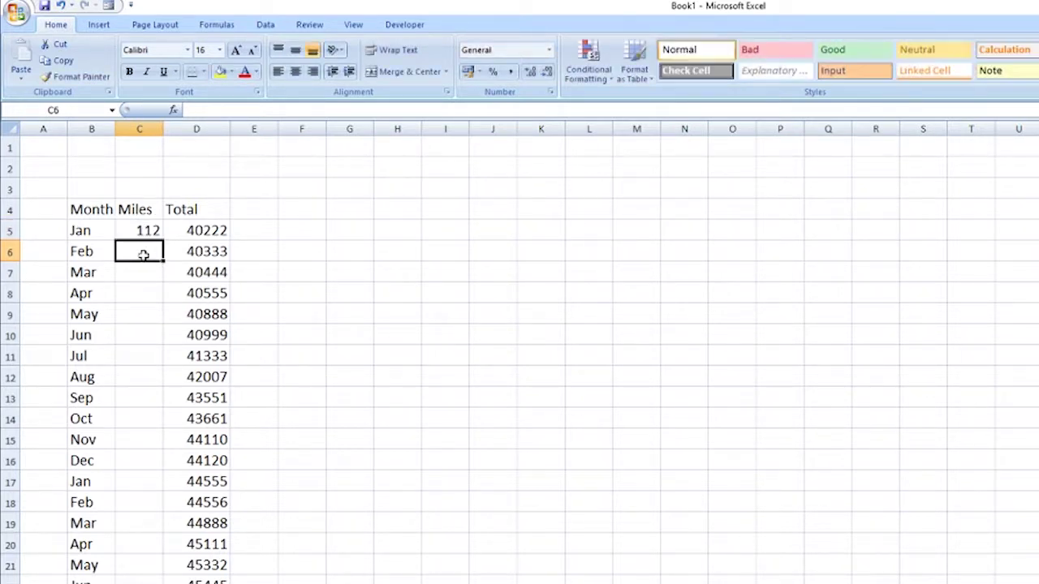
pyautogui.click(207, 254)
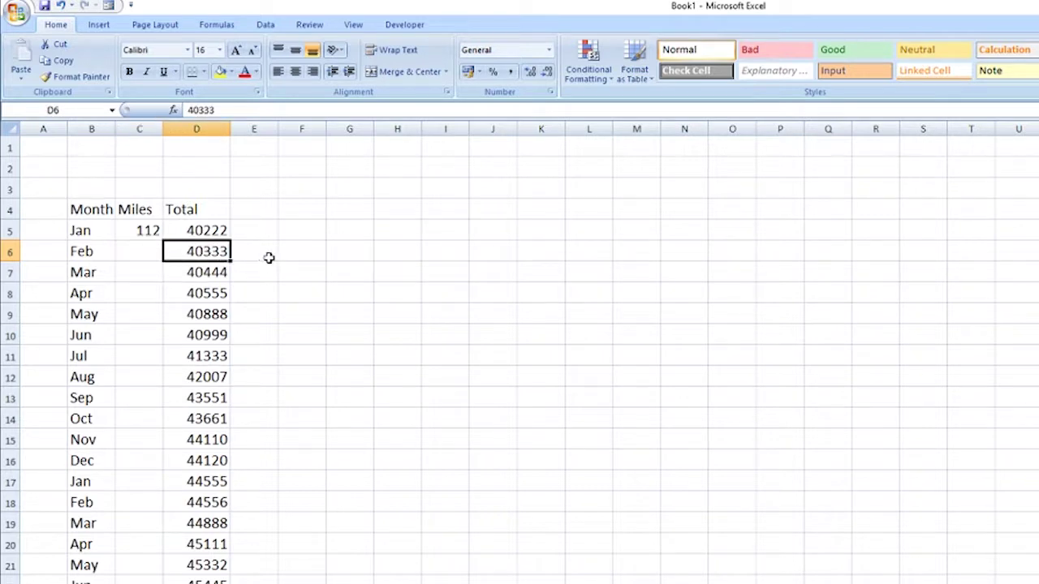
pyautogui.click(204, 230)
pyautogui.click(199, 251)
pyautogui.click(151, 253)
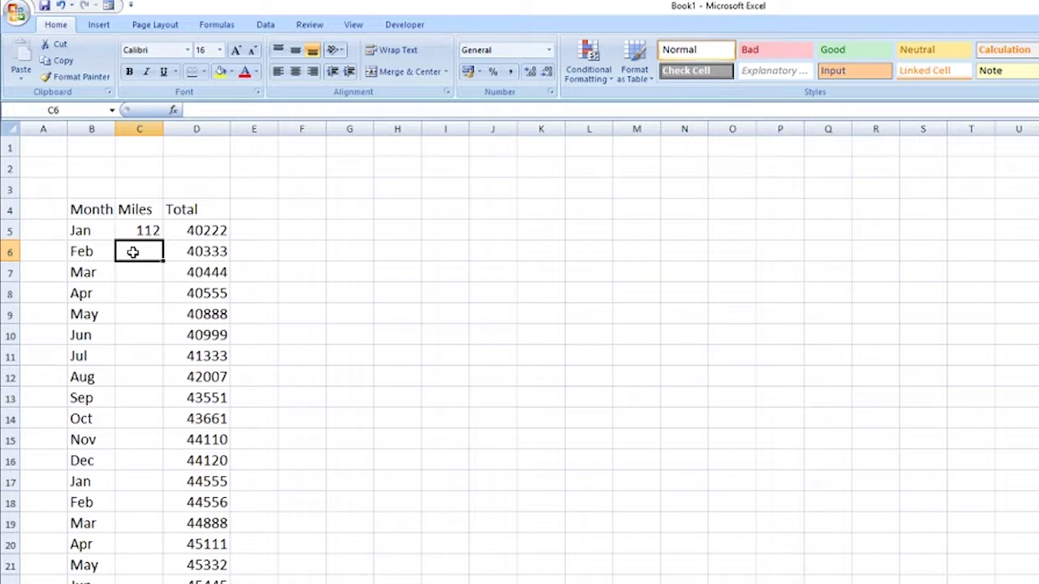
pyautogui.click(195, 111)
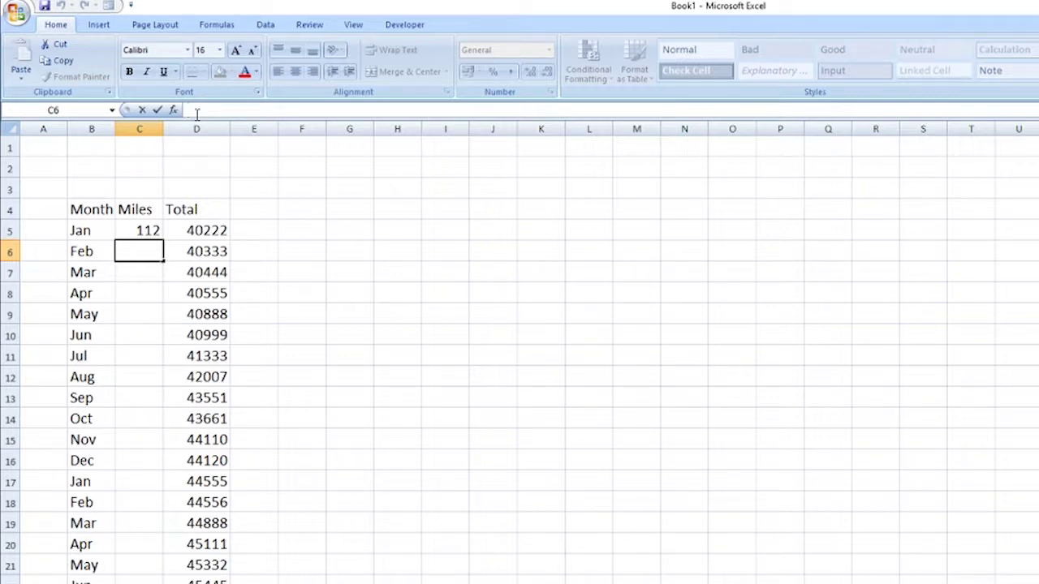
# Step: Enter the formula =D6-D5 in C6 so Feb's miles show 111
pyautogui.write('=')
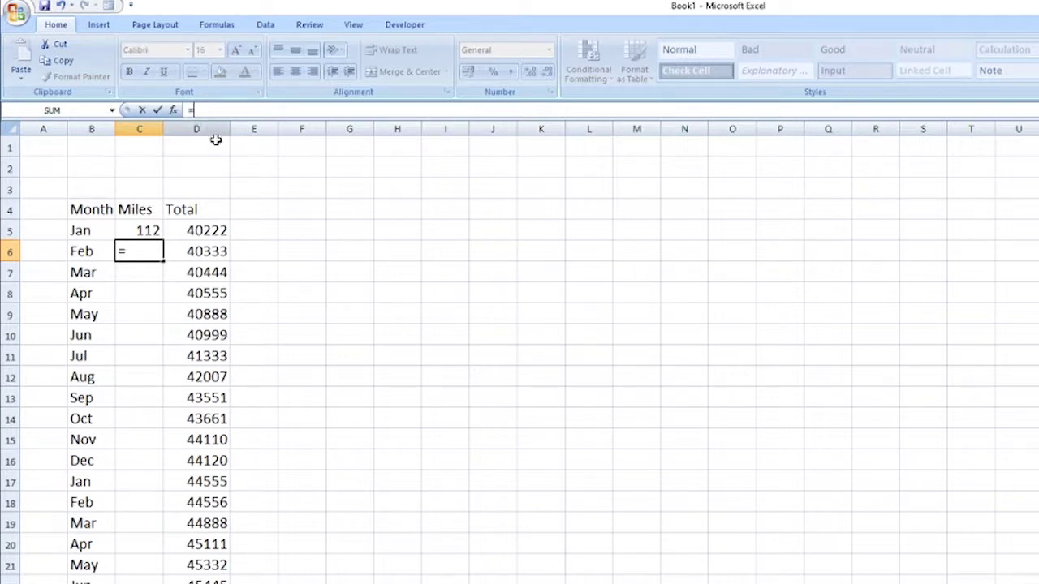
pyautogui.click(205, 252)
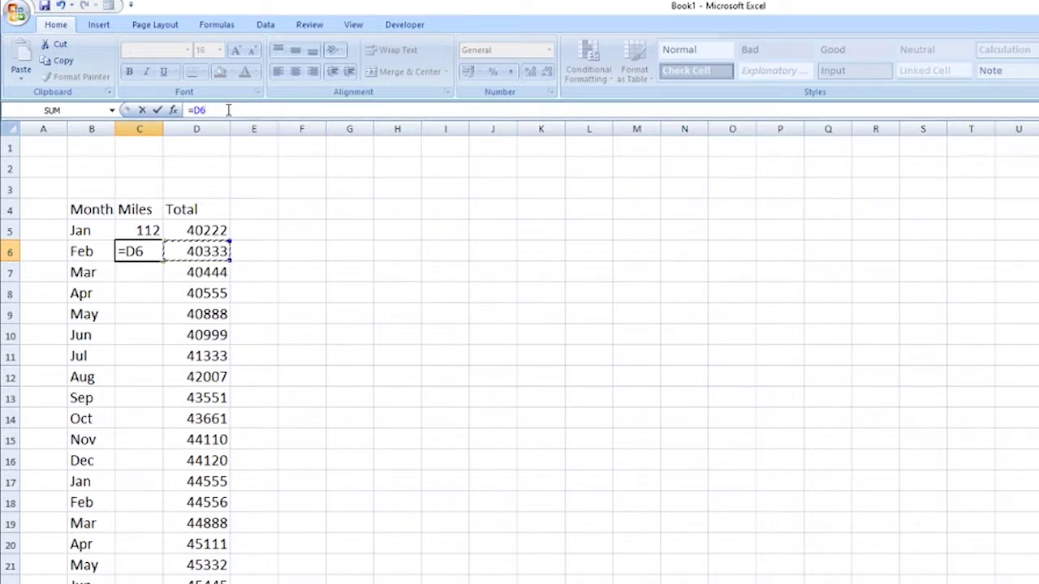
pyautogui.write('-')
pyautogui.click(203, 231)
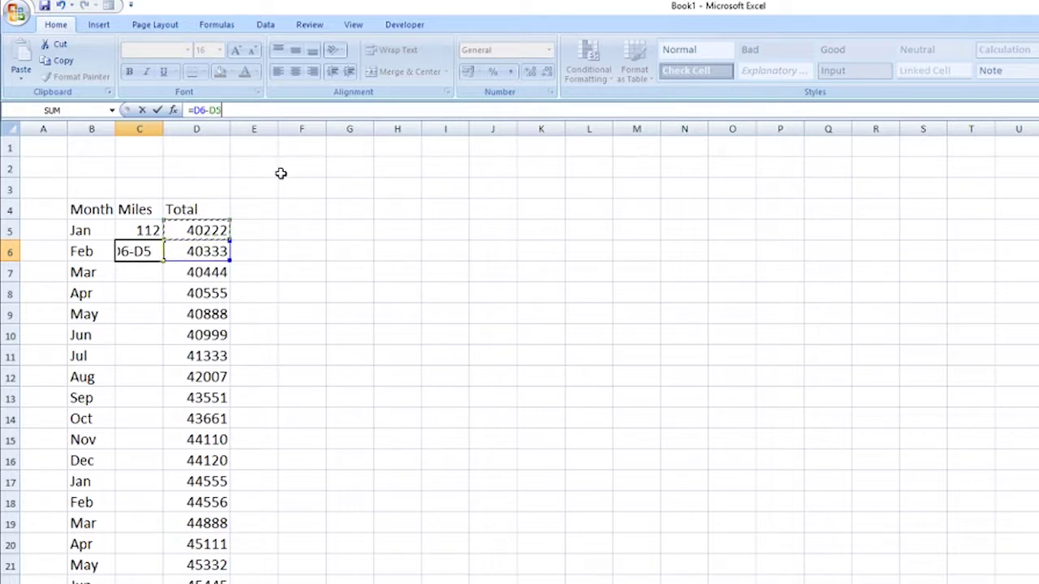
pyautogui.press('Return')
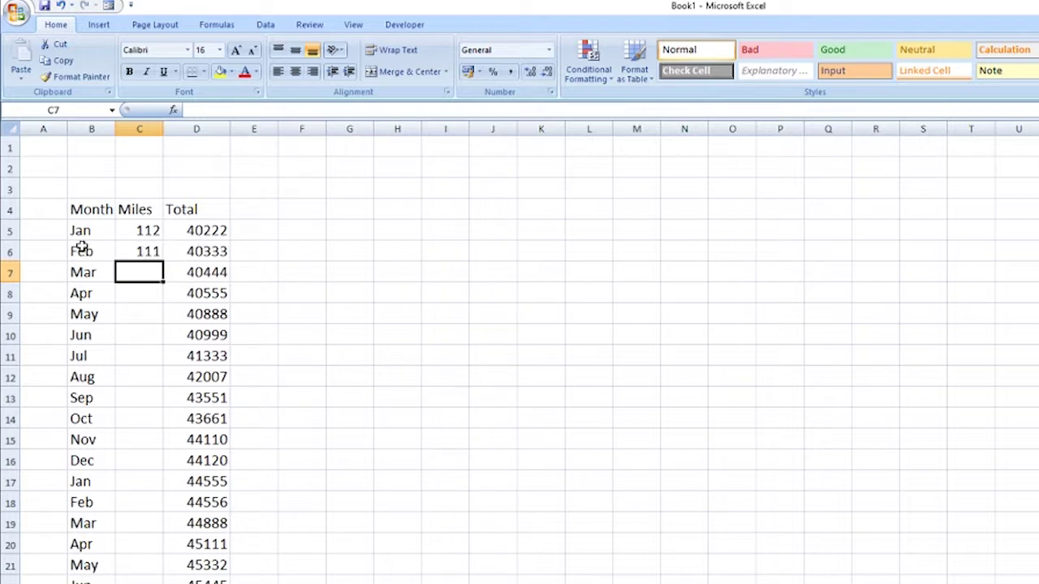
pyautogui.click(149, 254)
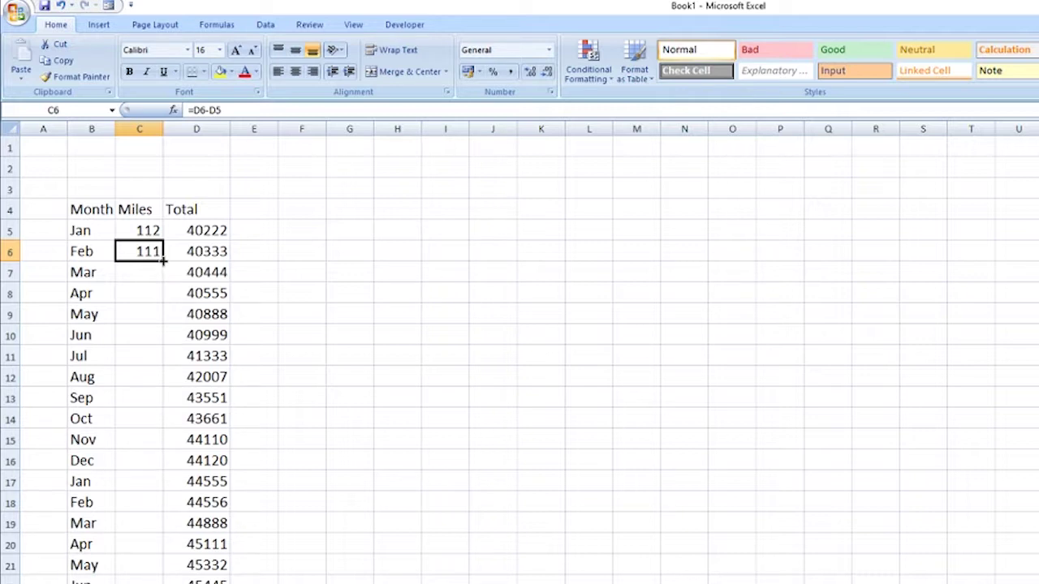
# Step: Fill the =D6-D5 formula down the Miles column and spot-check several of the results
pyautogui.moveTo(163, 260); pyautogui.dragTo(146, 581)
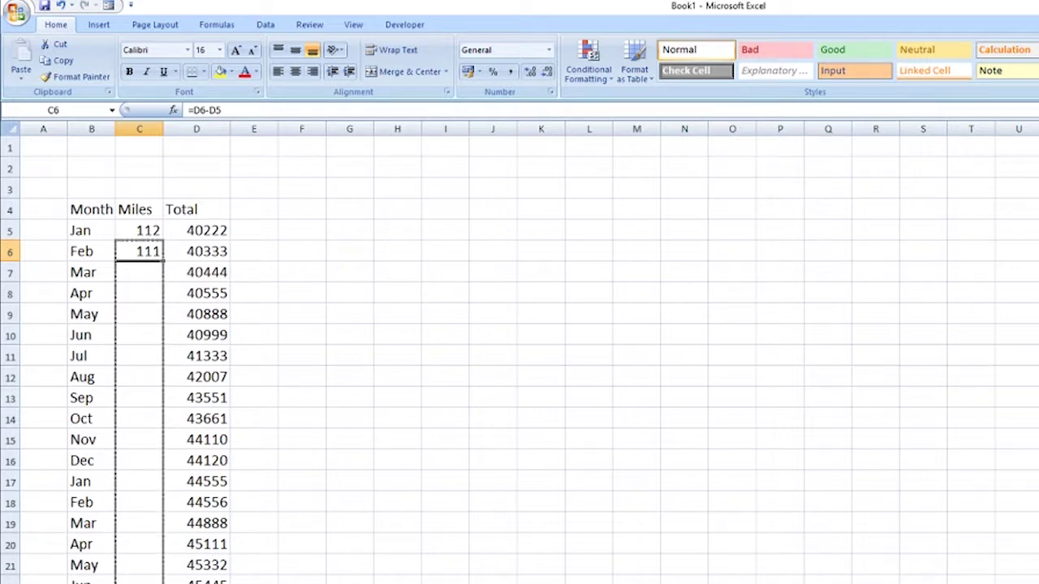
pyautogui.moveTo(146, 582); pyautogui.dragTo(146, 581)
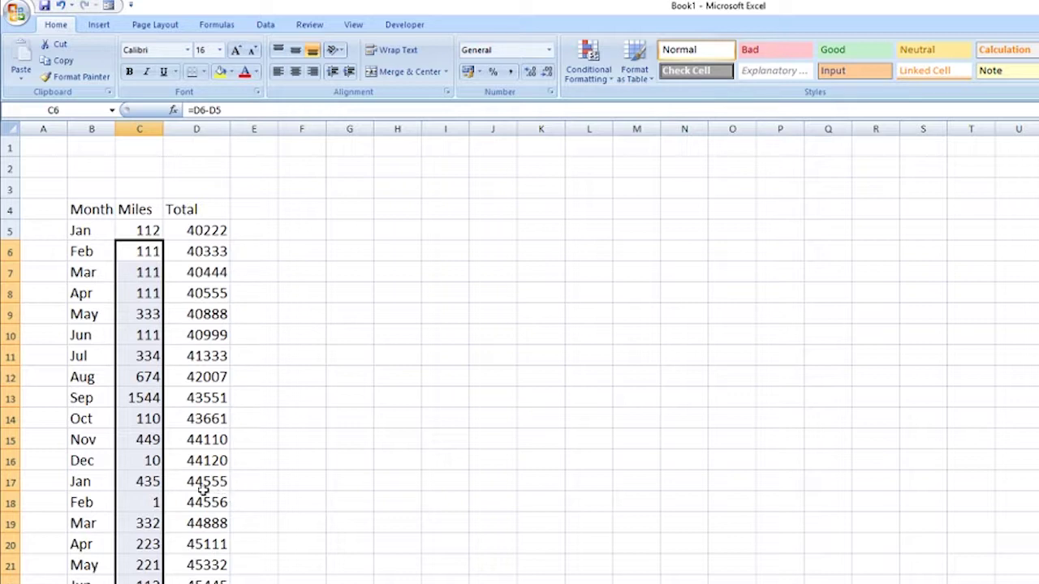
pyautogui.click(146, 481)
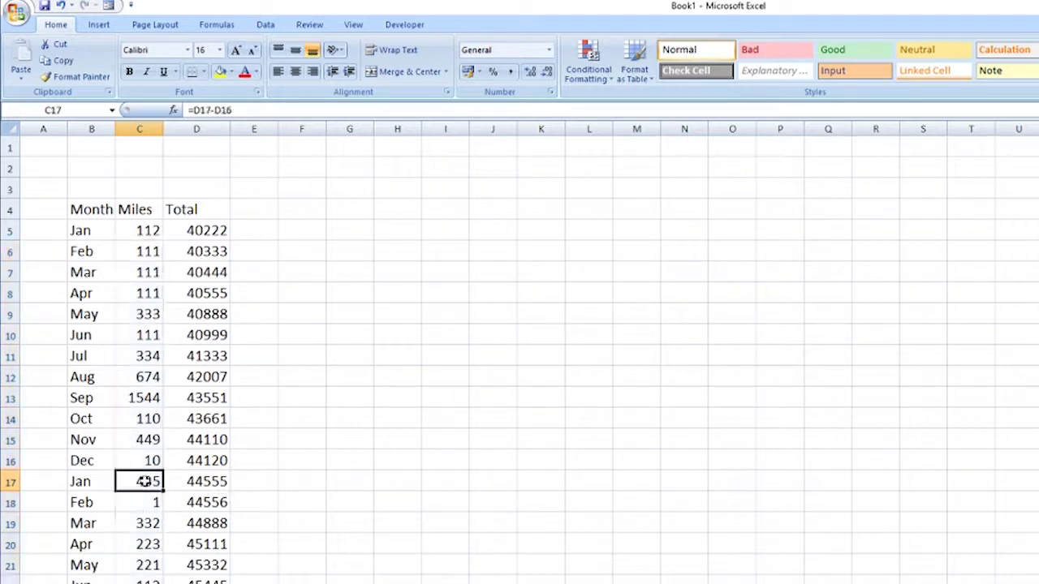
pyautogui.click(144, 541)
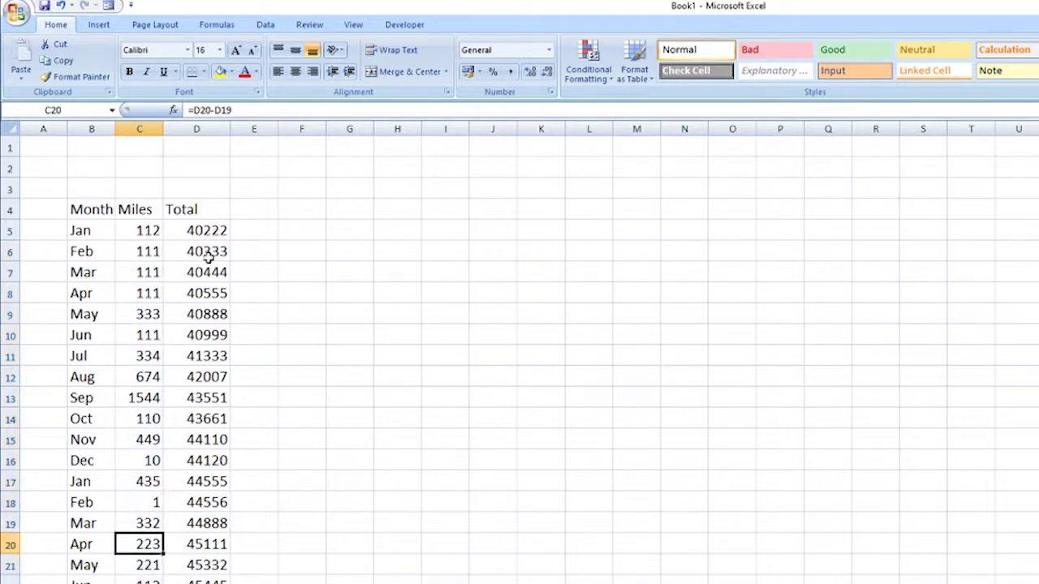
pyautogui.click(147, 502)
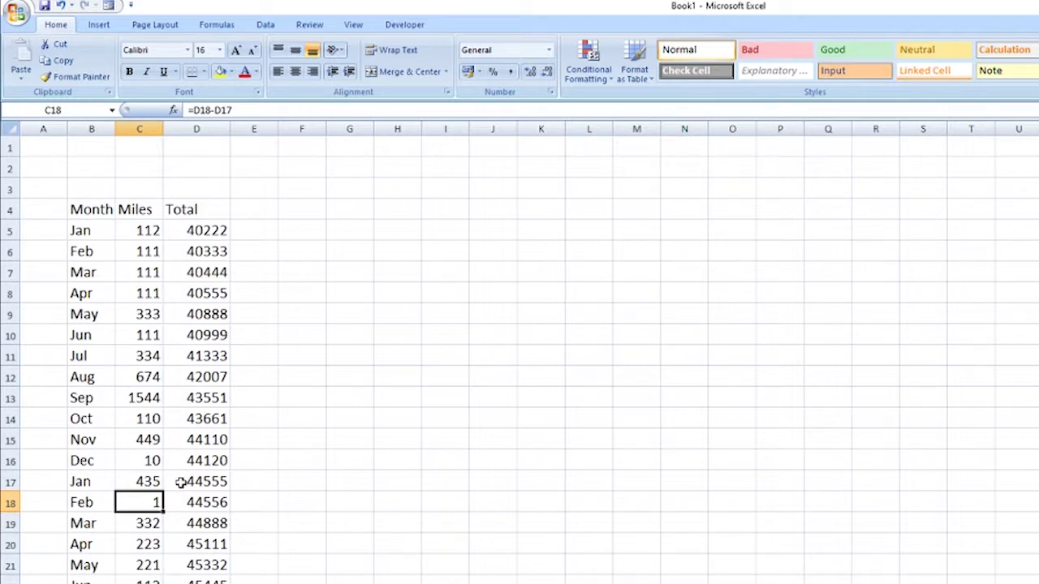
pyautogui.click(203, 232)
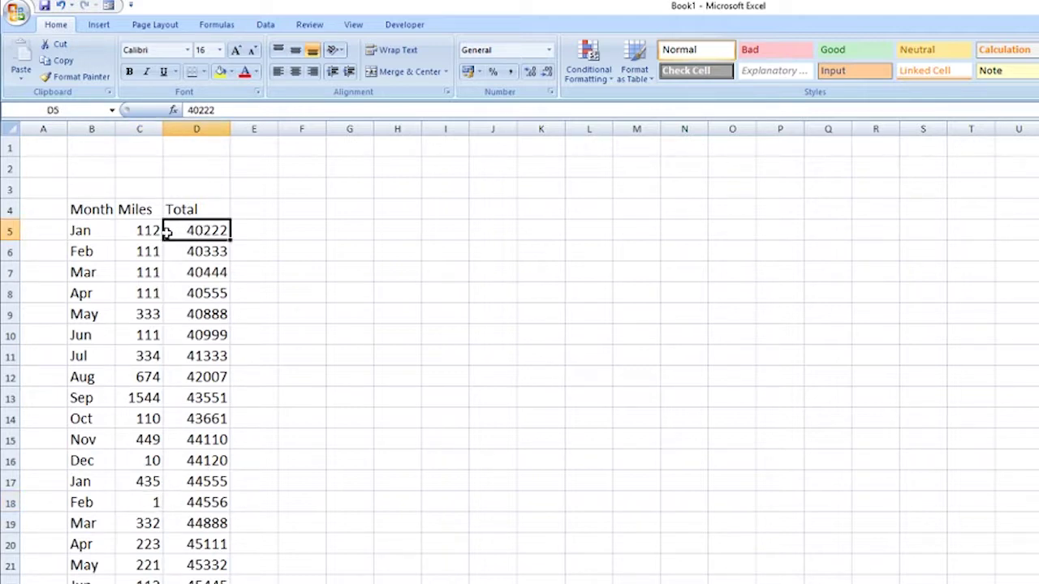
pyautogui.click(149, 233)
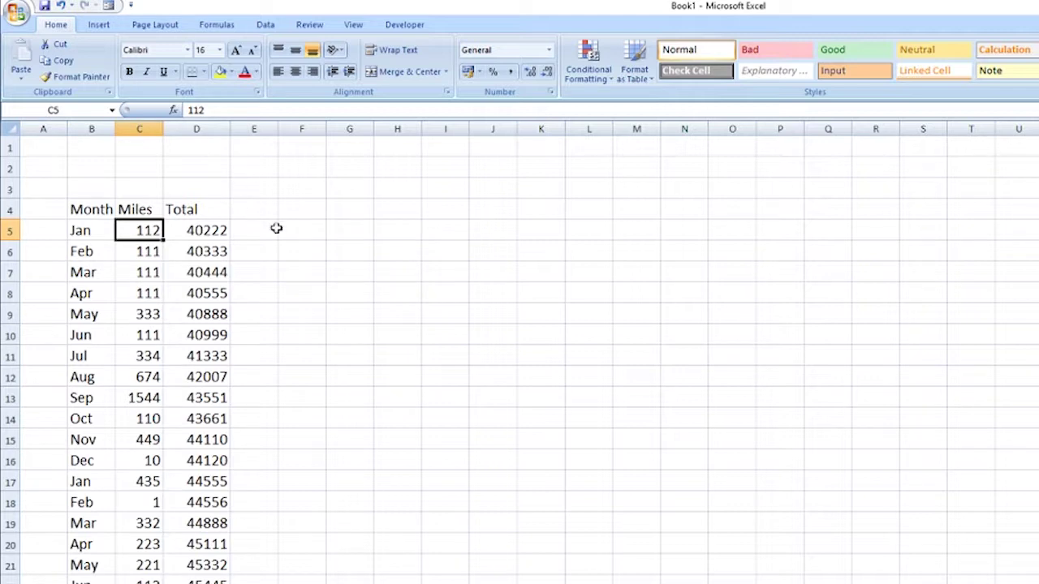
pyautogui.click(190, 209)
pyautogui.click(255, 211)
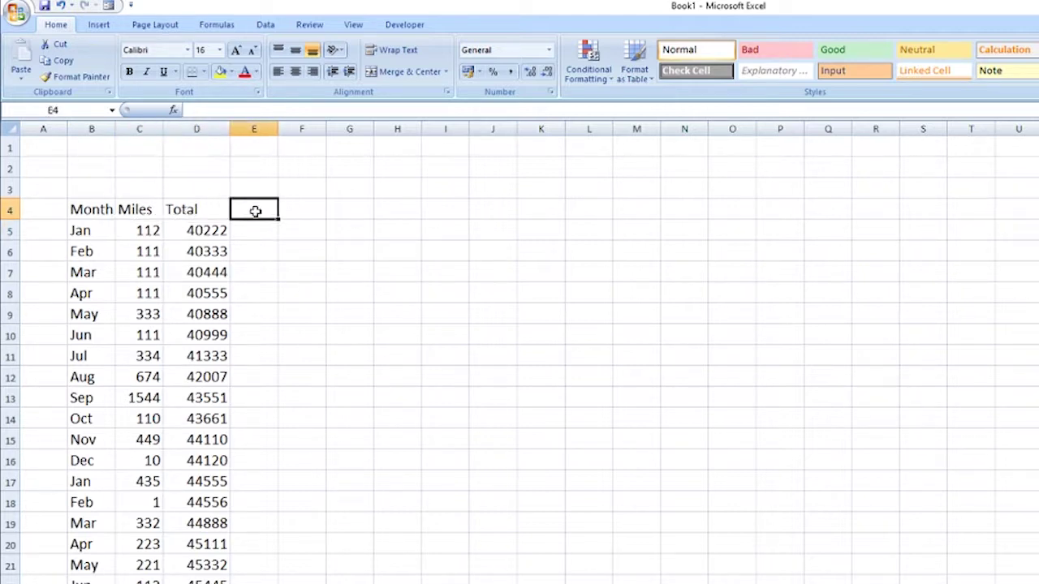
# Step: Insert a 2-D Clustered Column chart from the Insert tab's Column menu
pyautogui.click(99, 25)
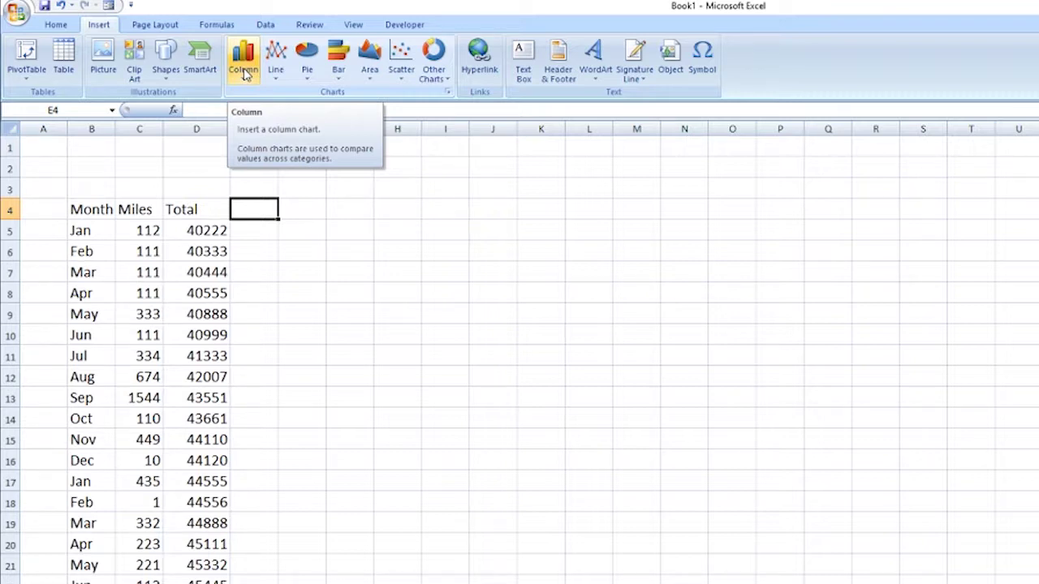
pyautogui.click(248, 76)
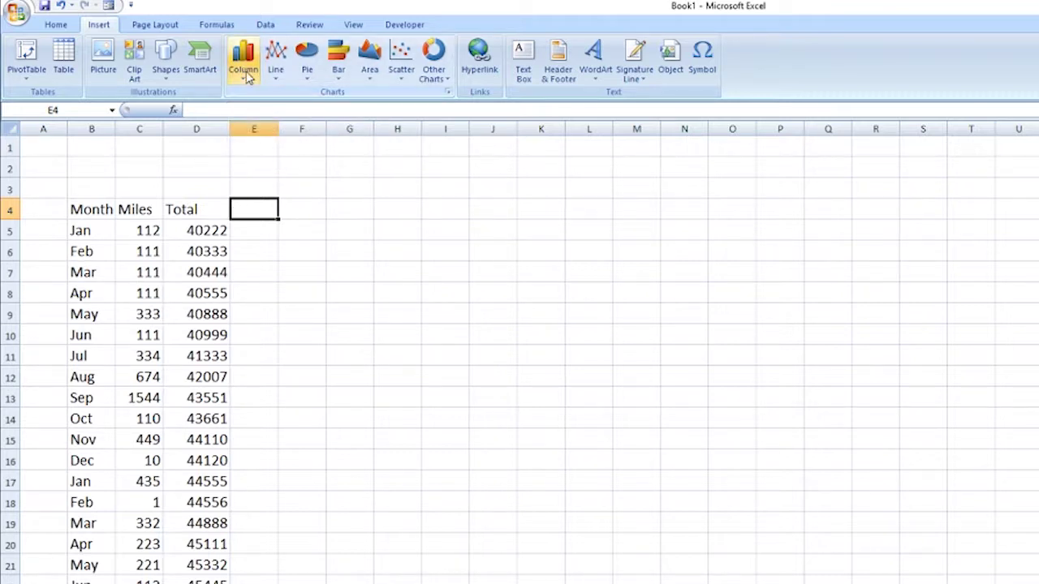
pyautogui.click(248, 71)
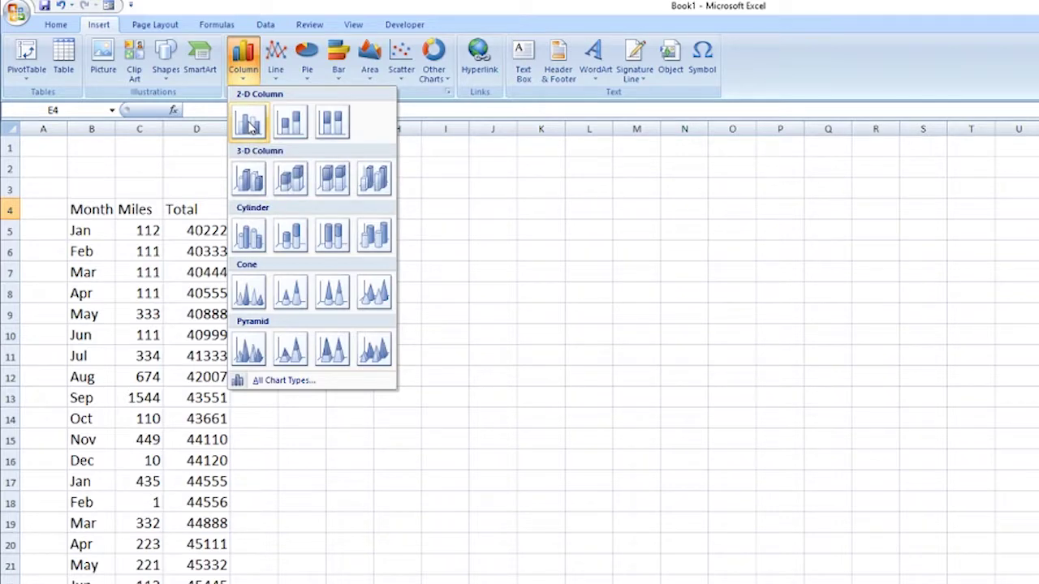
pyautogui.click(252, 125)
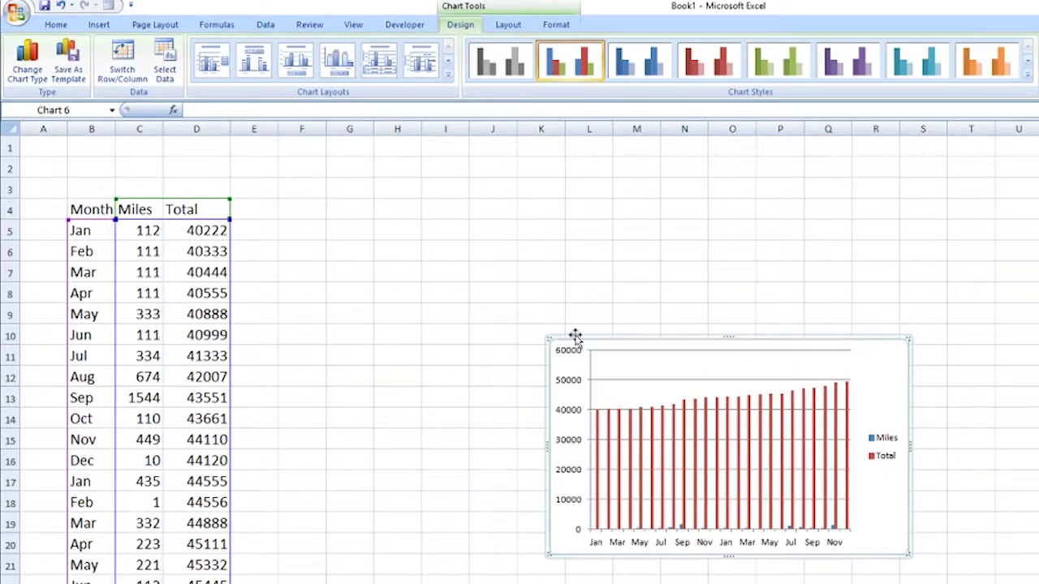
# Step: Move the chart beside the data table and drag its corner to enlarge it
pyautogui.moveTo(581, 339); pyautogui.dragTo(295, 205)
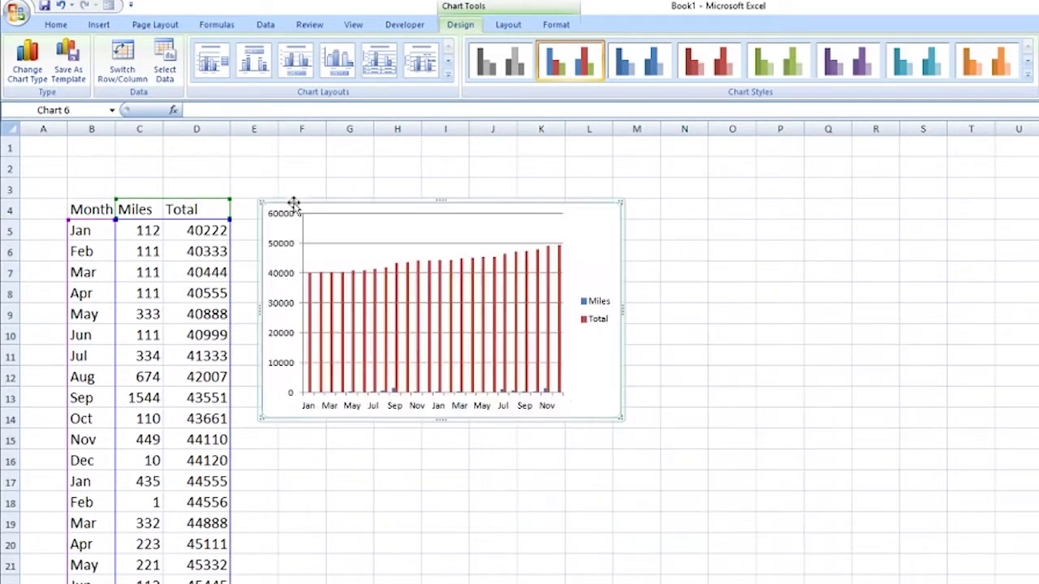
pyautogui.moveTo(617, 419); pyautogui.dragTo(824, 583)
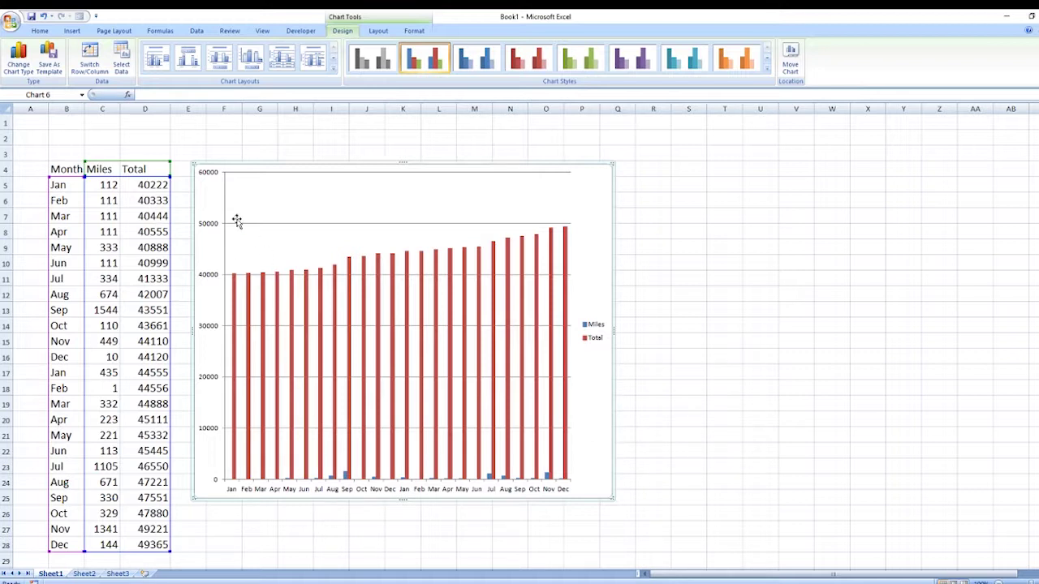
# Step: Add a Year heading in A4 and merge A5:A16 and A17:A28 into single cells
pyautogui.click(183, 155)
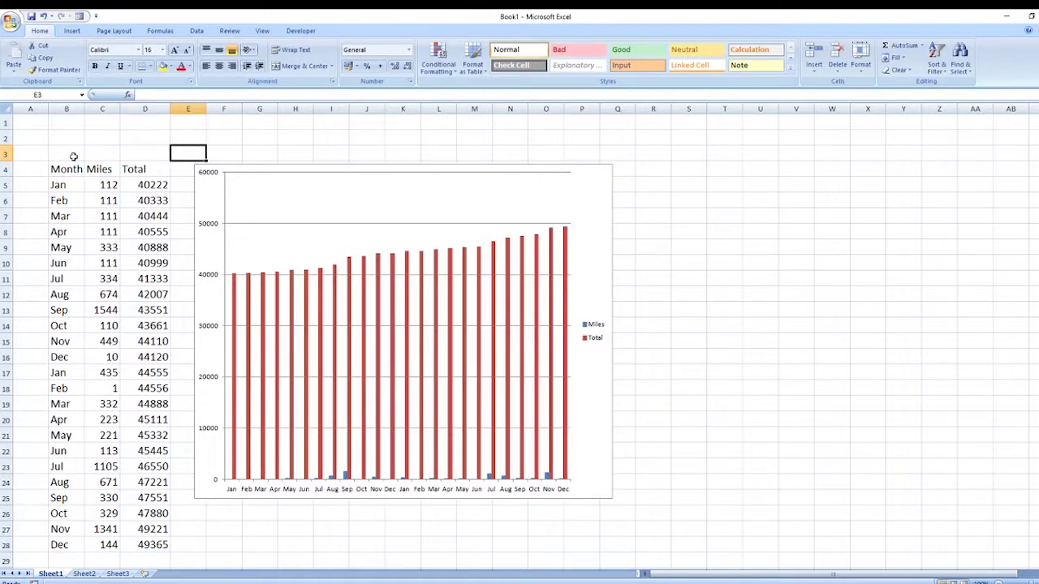
pyautogui.click(32, 169)
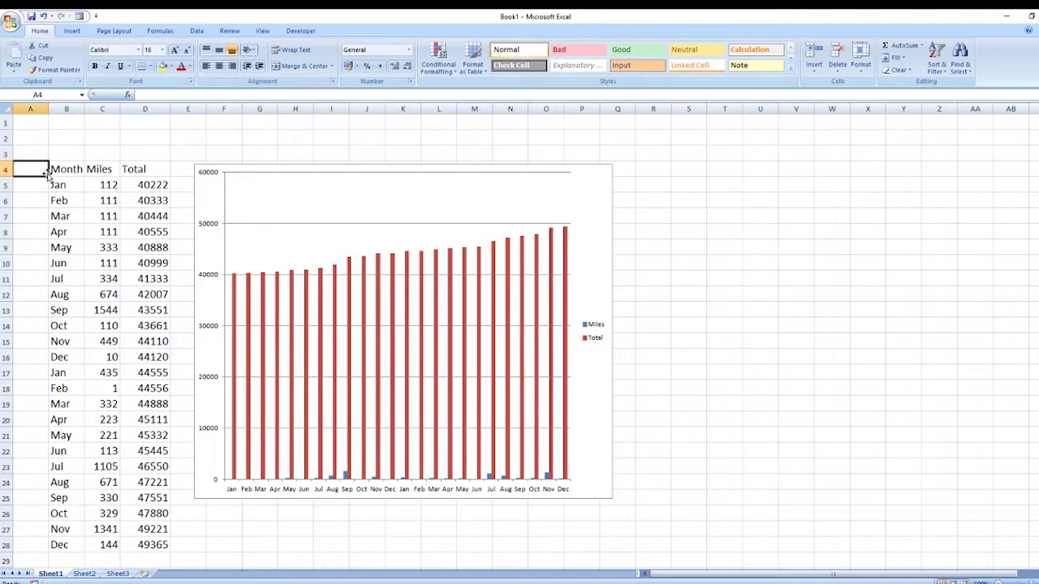
pyautogui.write('Year')
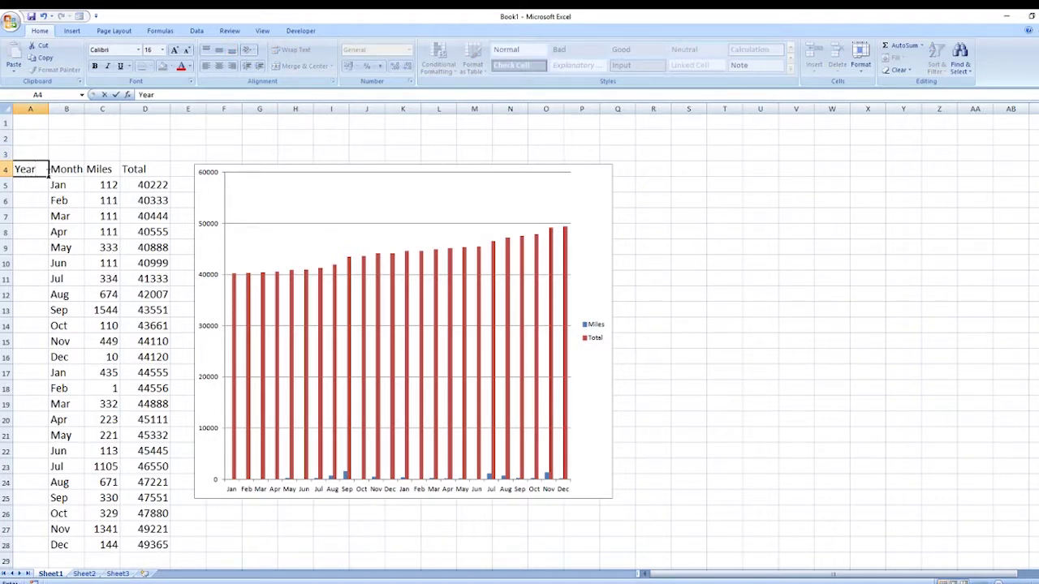
pyautogui.click(32, 186)
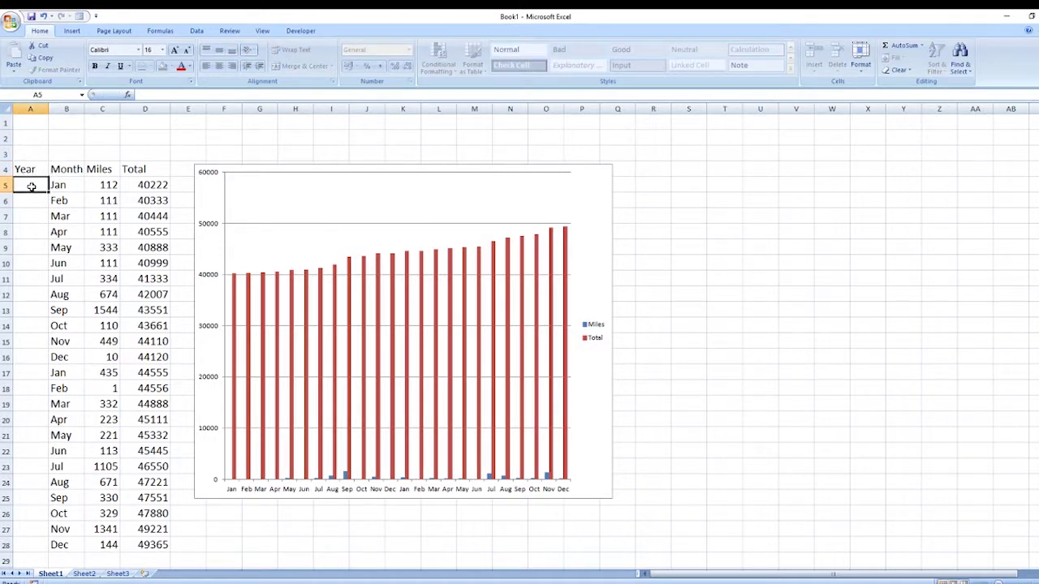
pyautogui.moveTo(30, 186); pyautogui.dragTo(26, 357)
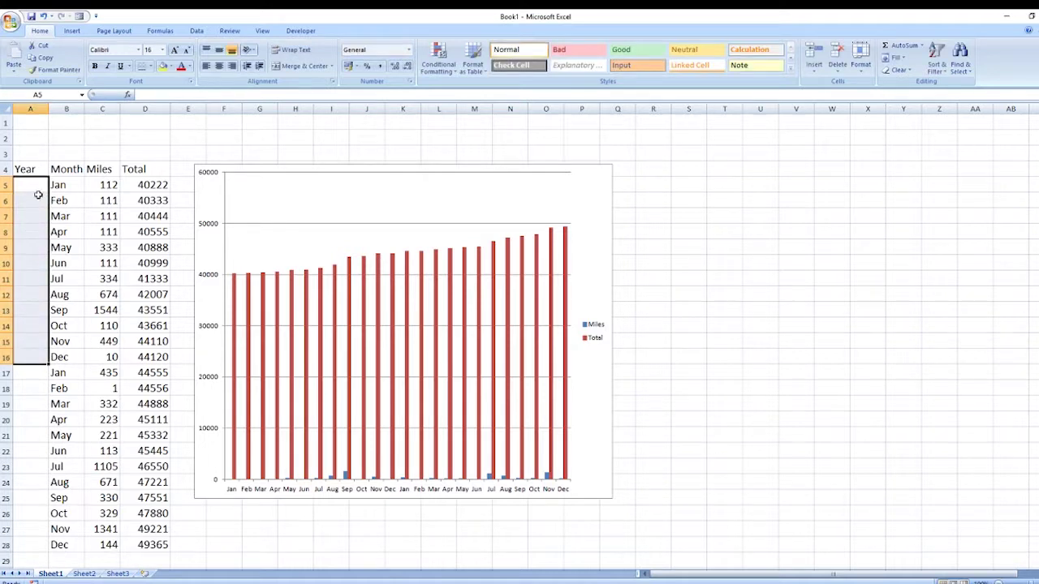
pyautogui.click(296, 70)
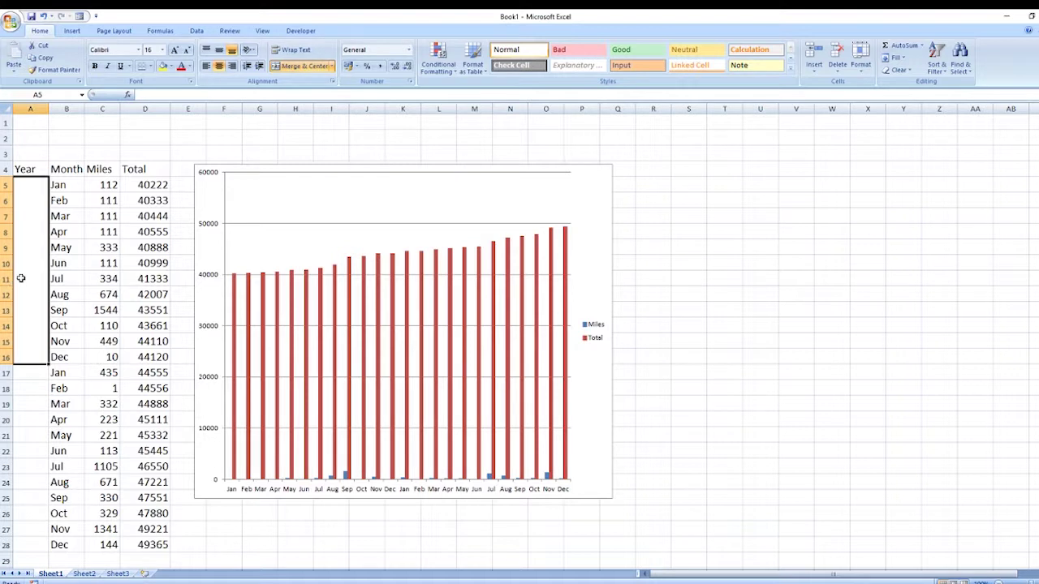
pyautogui.moveTo(26, 377); pyautogui.dragTo(26, 539)
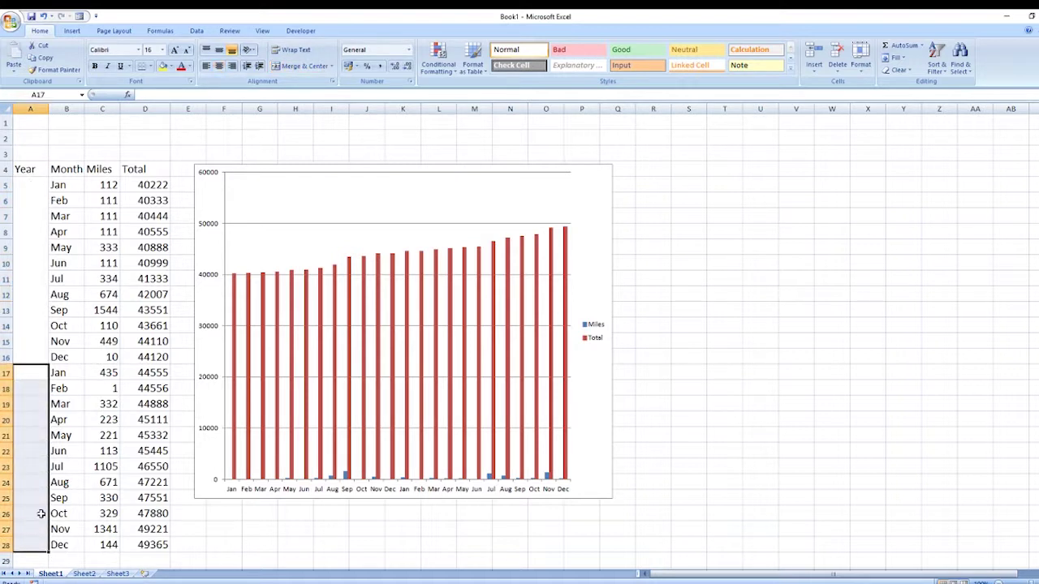
pyautogui.click(302, 66)
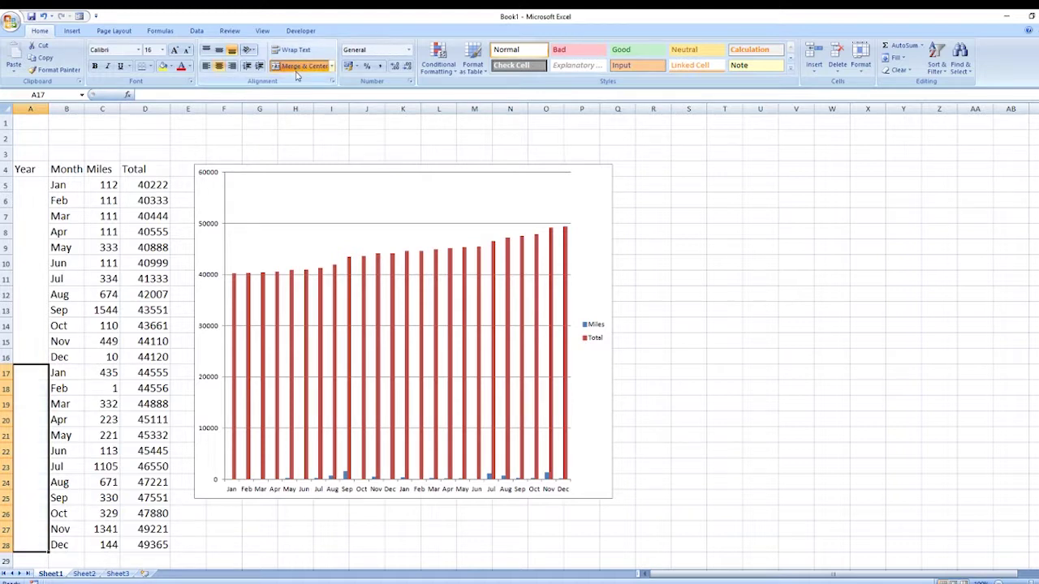
# Step: Type 2016 and 2017 into the two merged Year cells
pyautogui.click(29, 217)
pyautogui.write('2016')
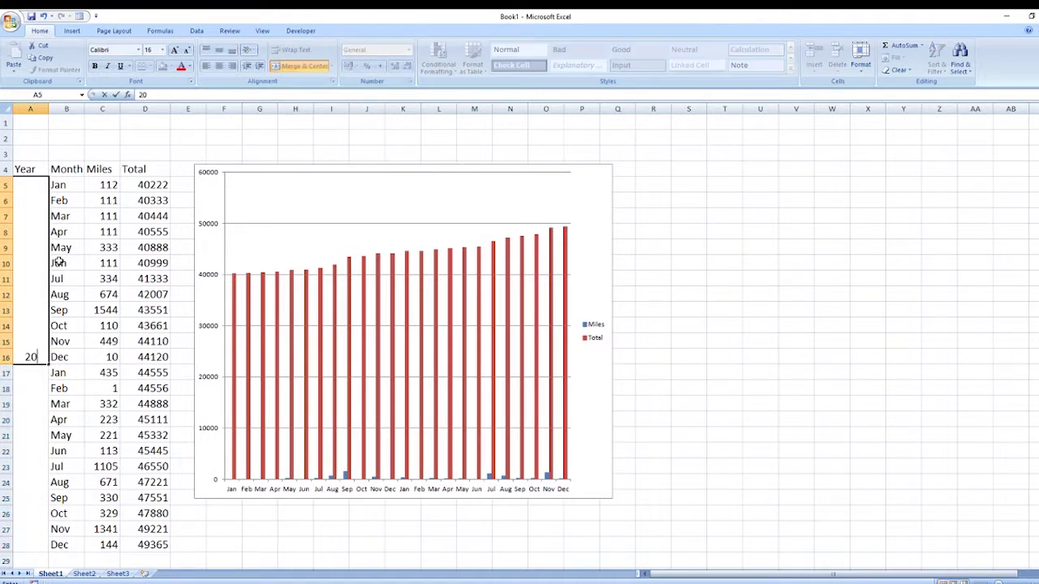
pyautogui.click(32, 410)
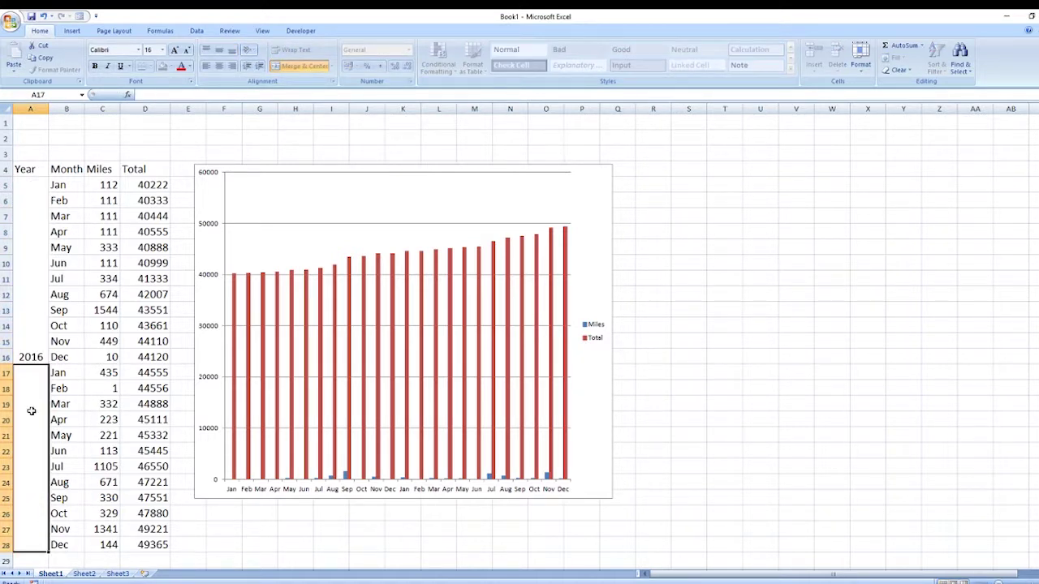
pyautogui.write('2017')
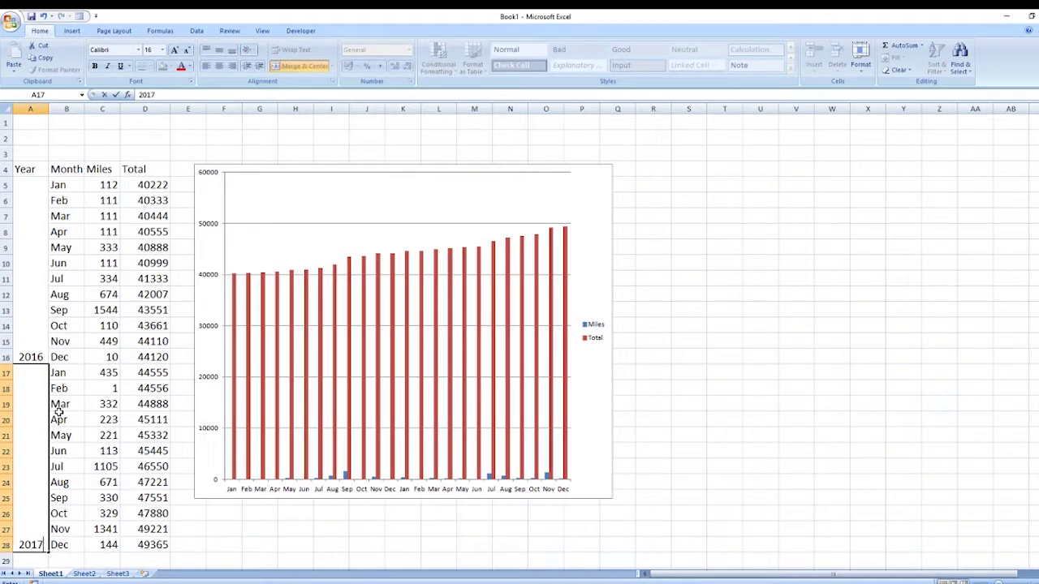
pyautogui.click(370, 138)
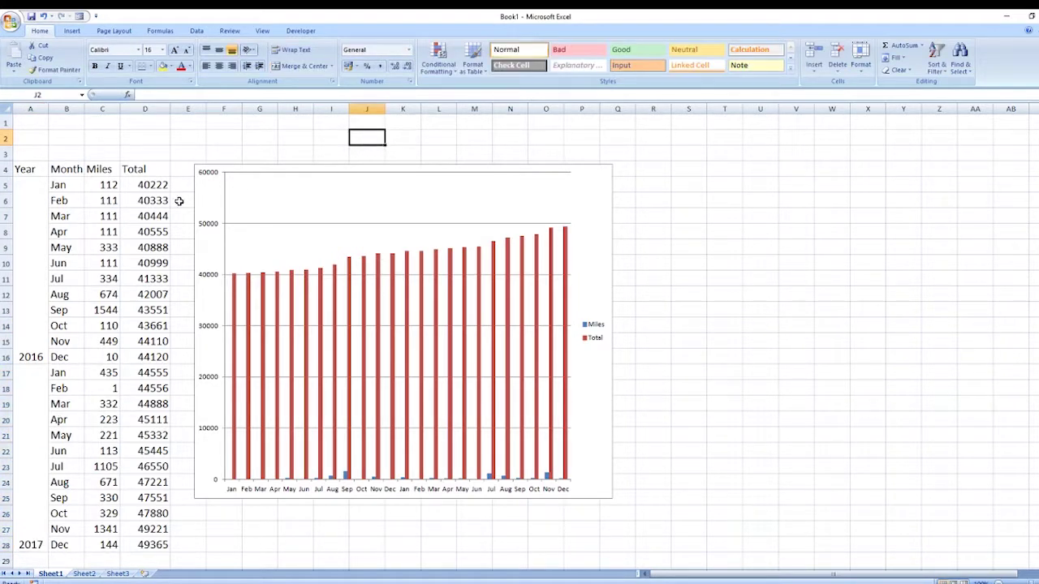
pyautogui.rightClick(590, 204)
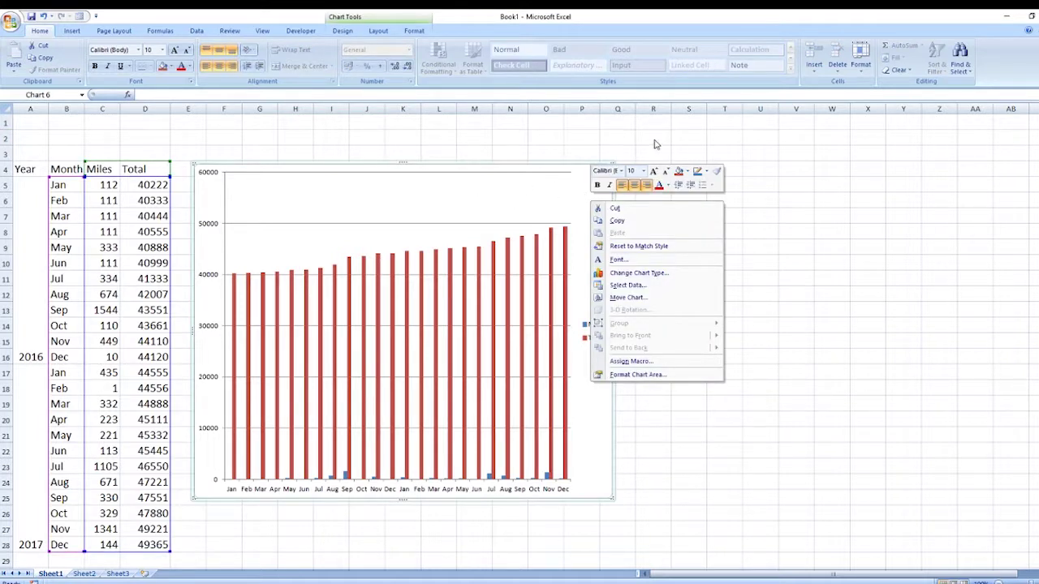
# Step: Change the chart's data range to A4:D28 so it includes the Year column
pyautogui.press('Escape')
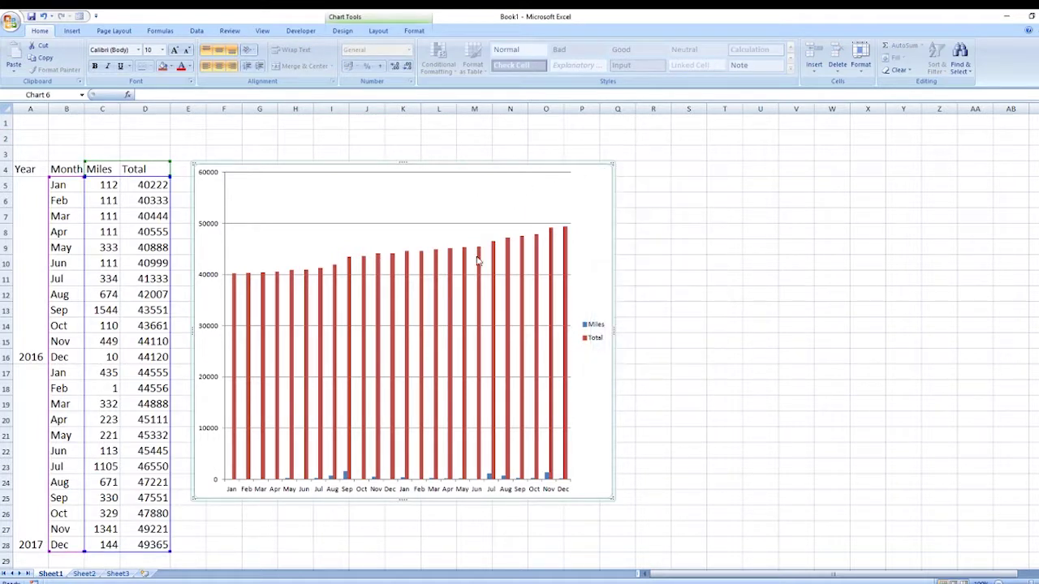
pyautogui.rightClick(587, 205)
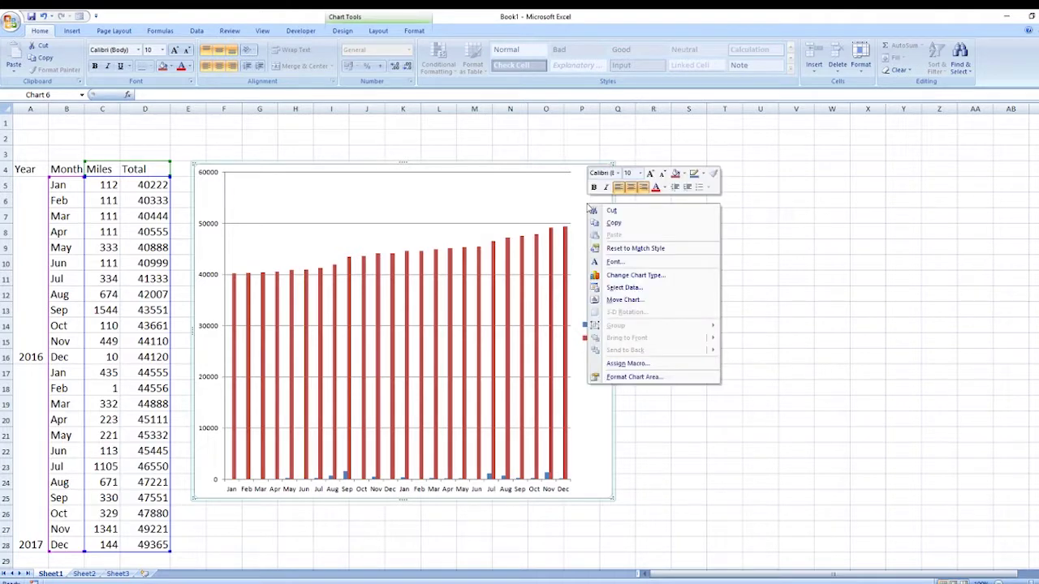
pyautogui.click(622, 288)
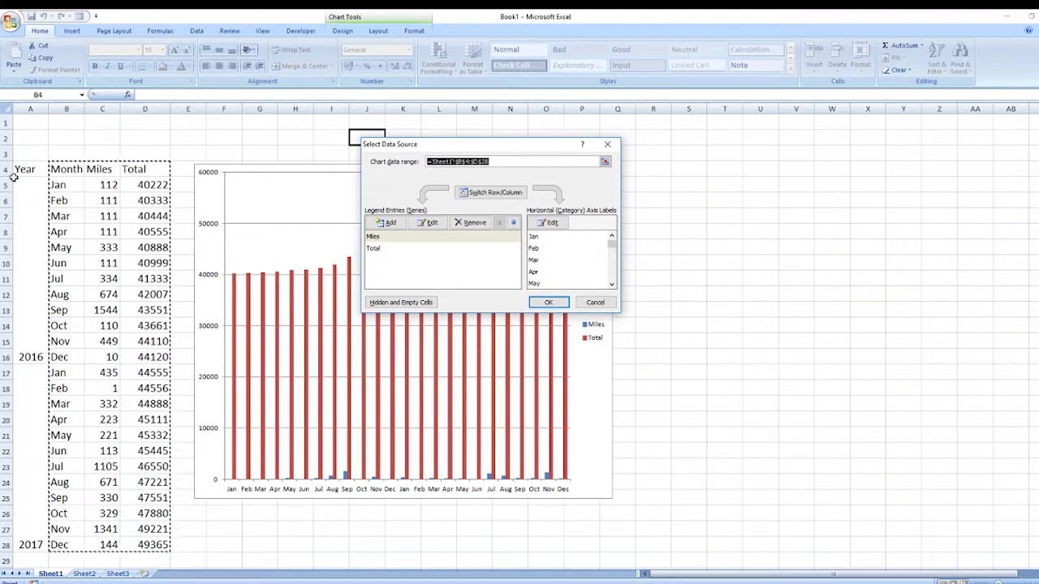
pyautogui.moveTo(20, 168); pyautogui.dragTo(152, 529)
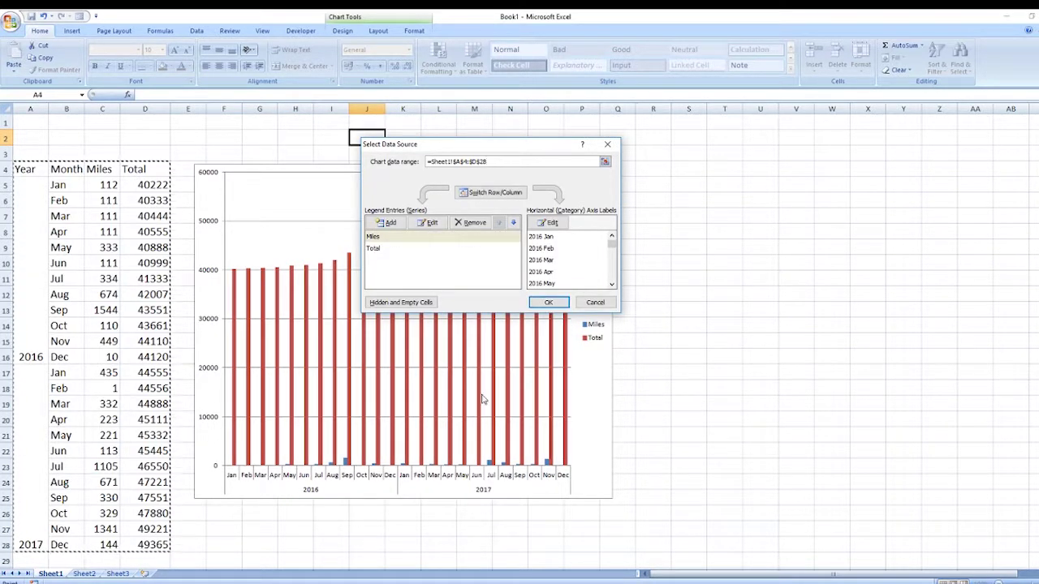
pyautogui.click(546, 302)
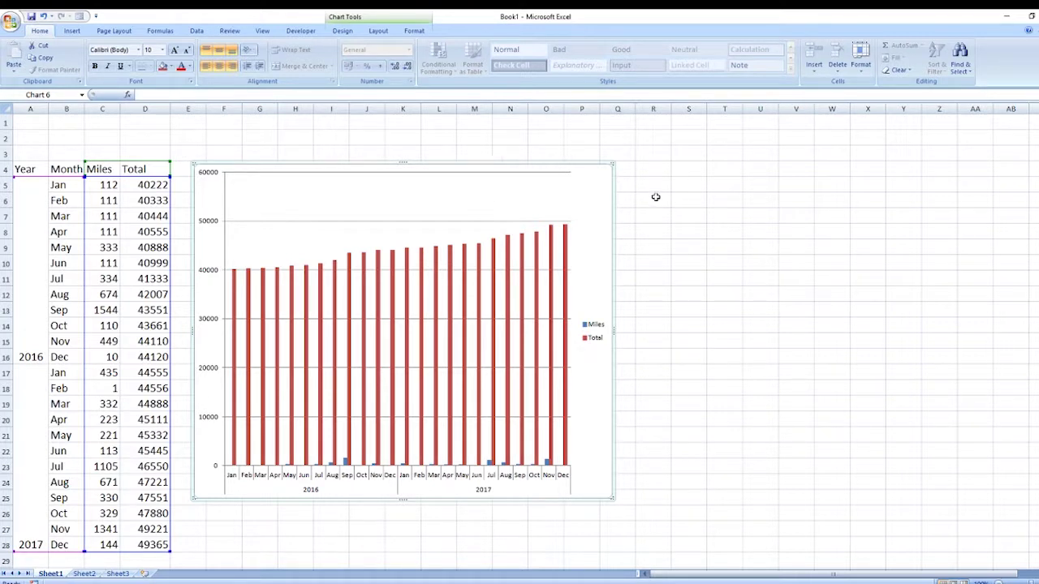
# Step: Narrow the chart's data range to A4:C28, dropping the Total series
pyautogui.rightClick(598, 192)
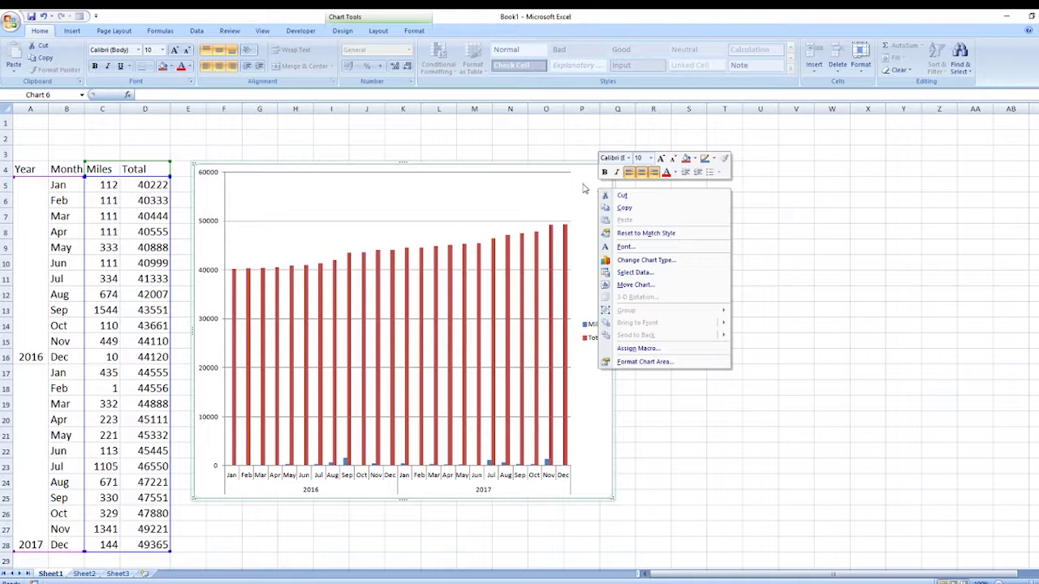
pyautogui.click(625, 273)
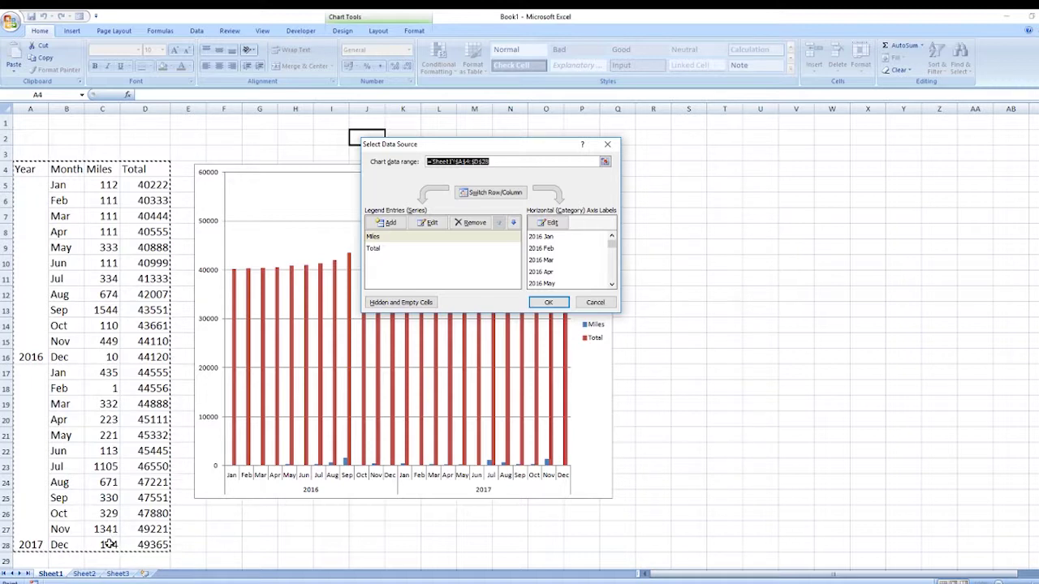
pyautogui.moveTo(109, 545); pyautogui.dragTo(17, 169)
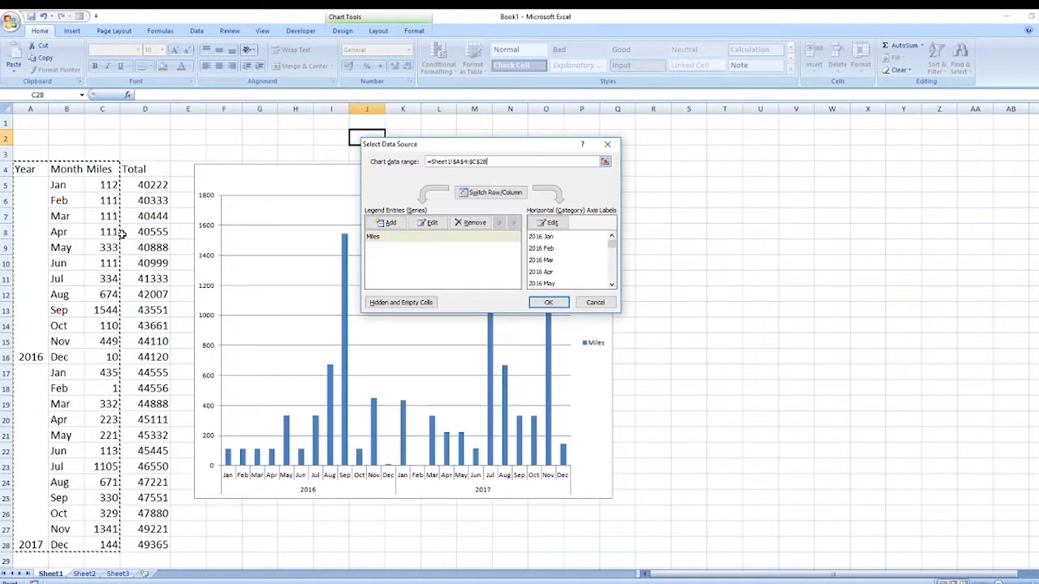
pyautogui.click(548, 303)
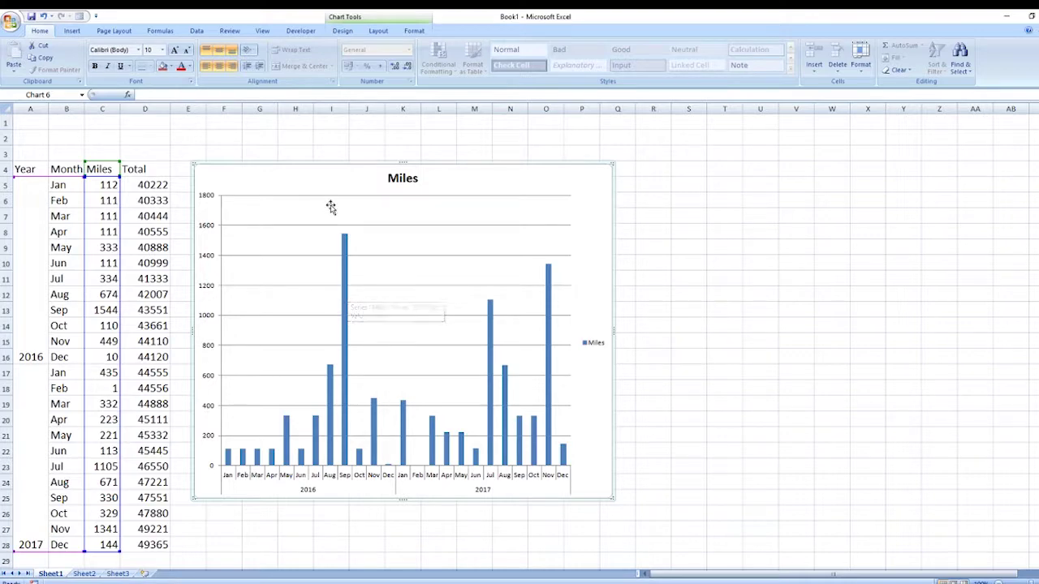
pyautogui.rightClick(578, 185)
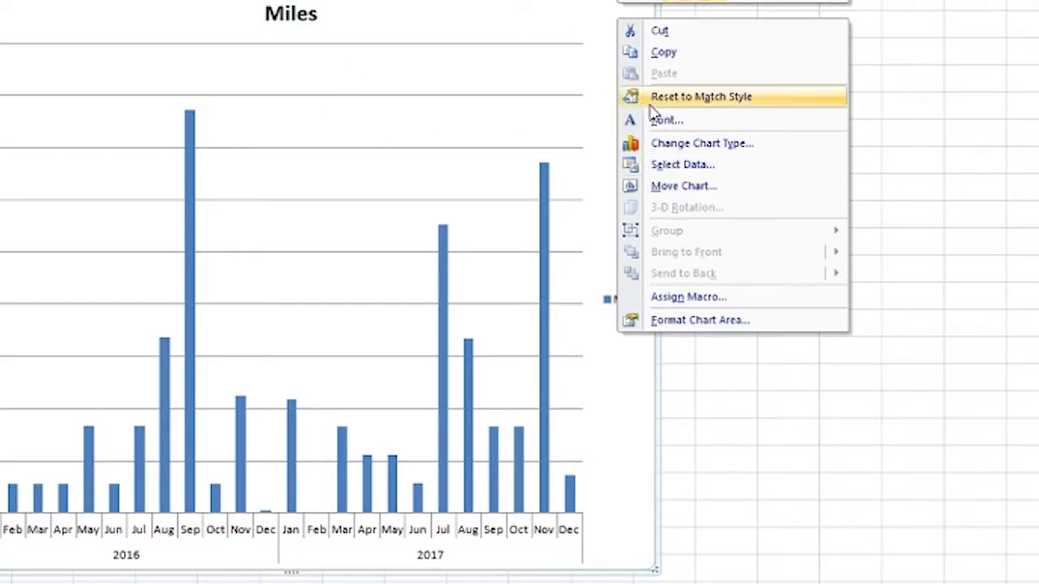
pyautogui.click(669, 145)
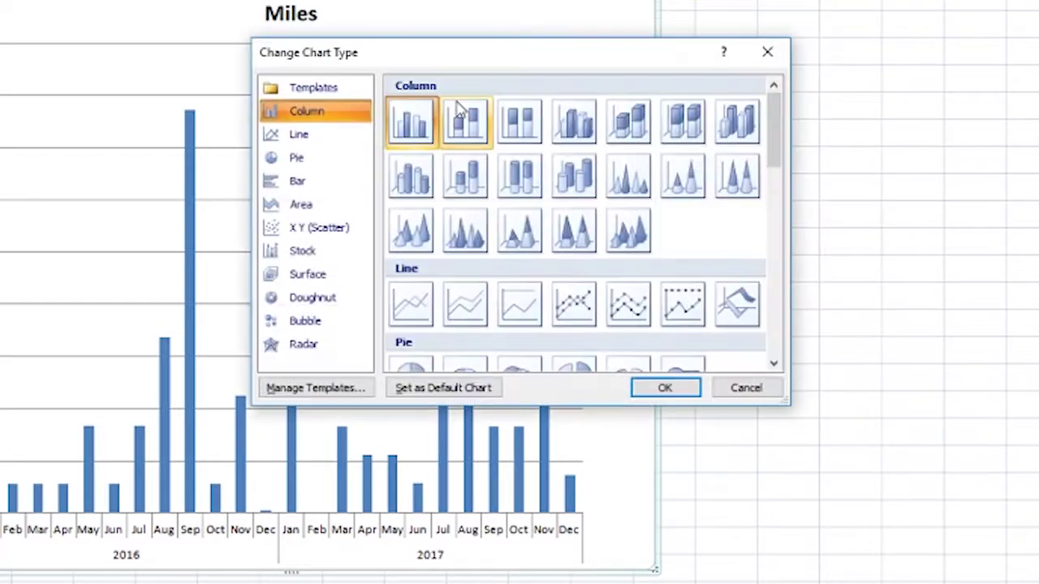
pyautogui.click(412, 313)
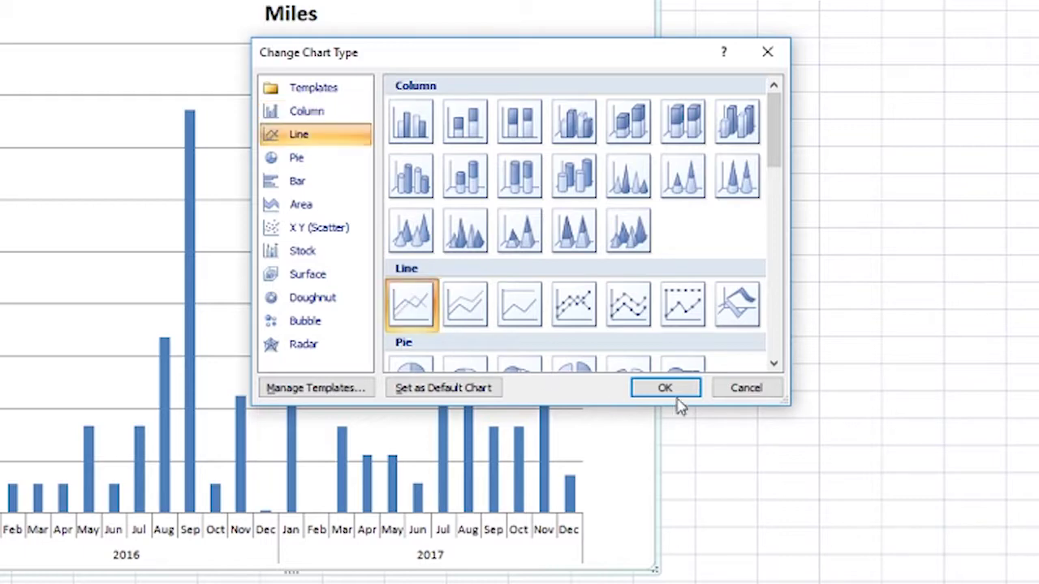
pyautogui.click(665, 391)
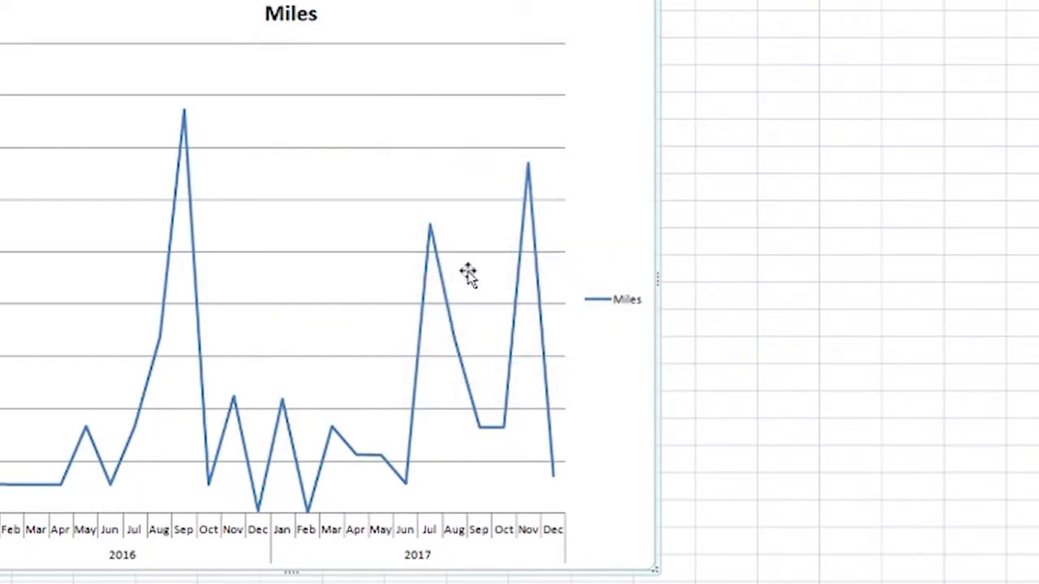
pyautogui.rightClick(607, 89)
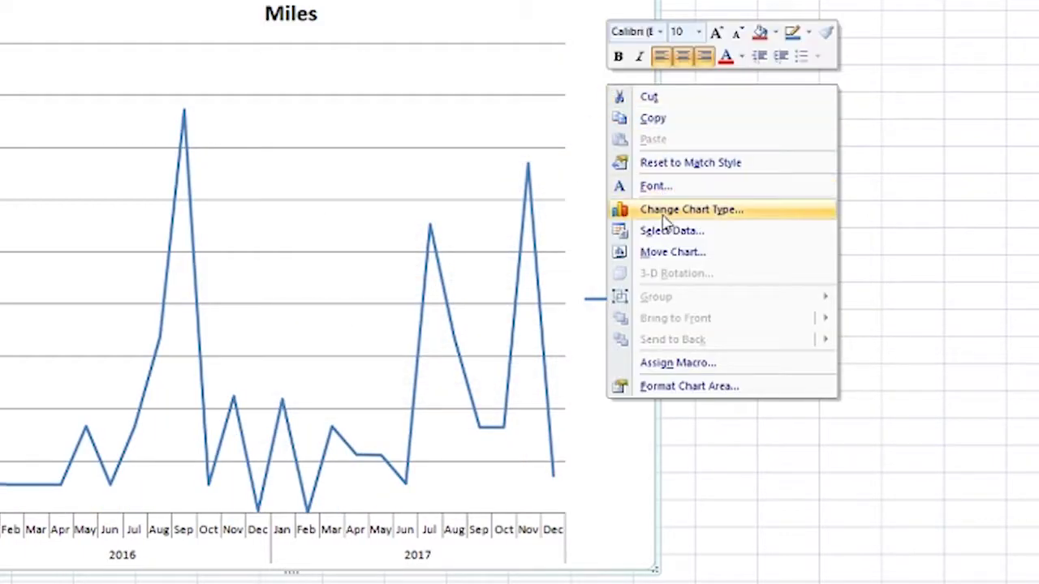
pyautogui.click(668, 212)
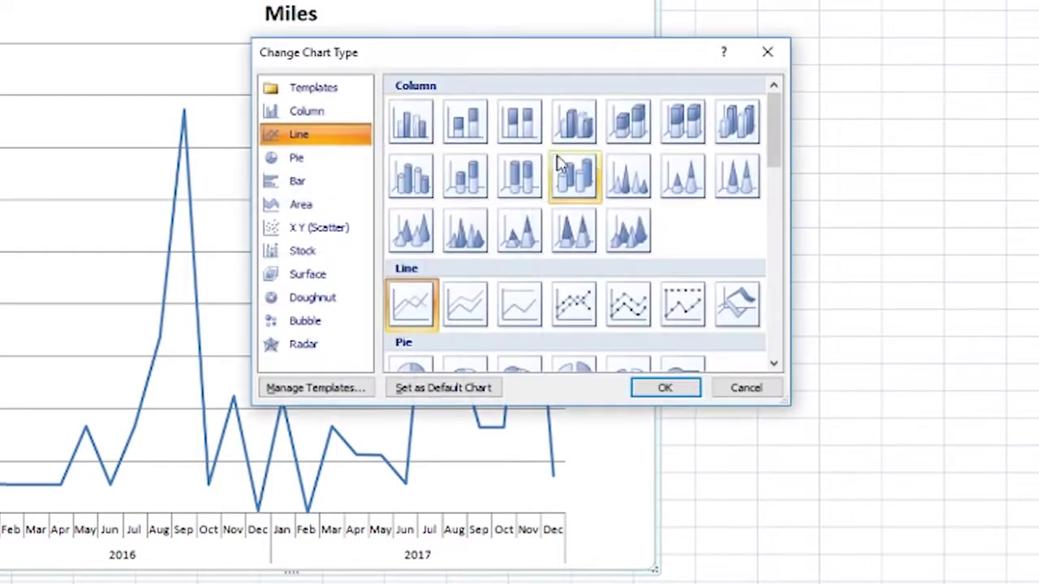
pyautogui.click(414, 122)
pyautogui.click(659, 387)
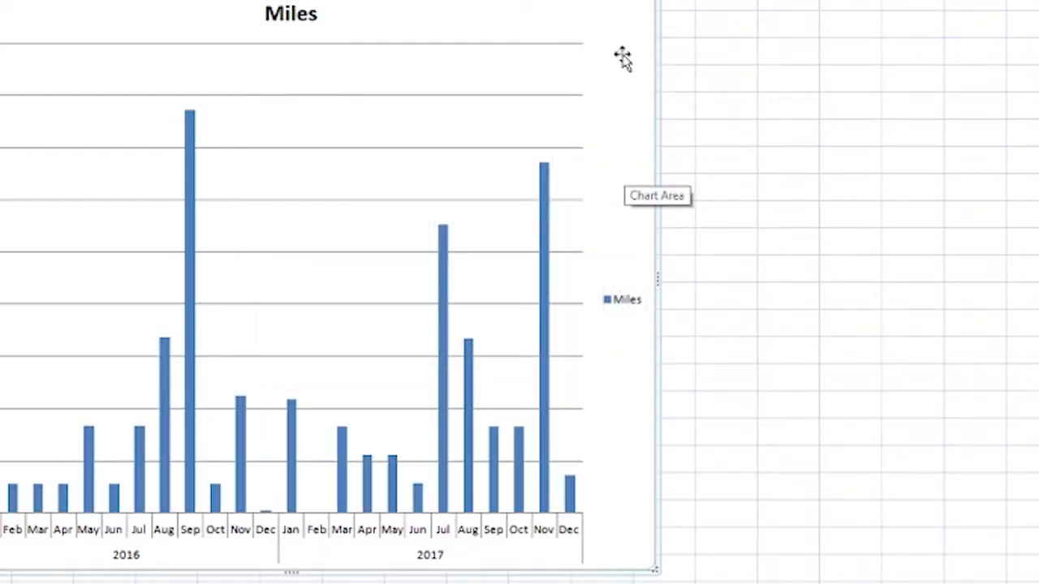
# Step: Select a single bar in the Miles chart, trying the 2016 Sep bar first
pyautogui.moveTo(190, 130)
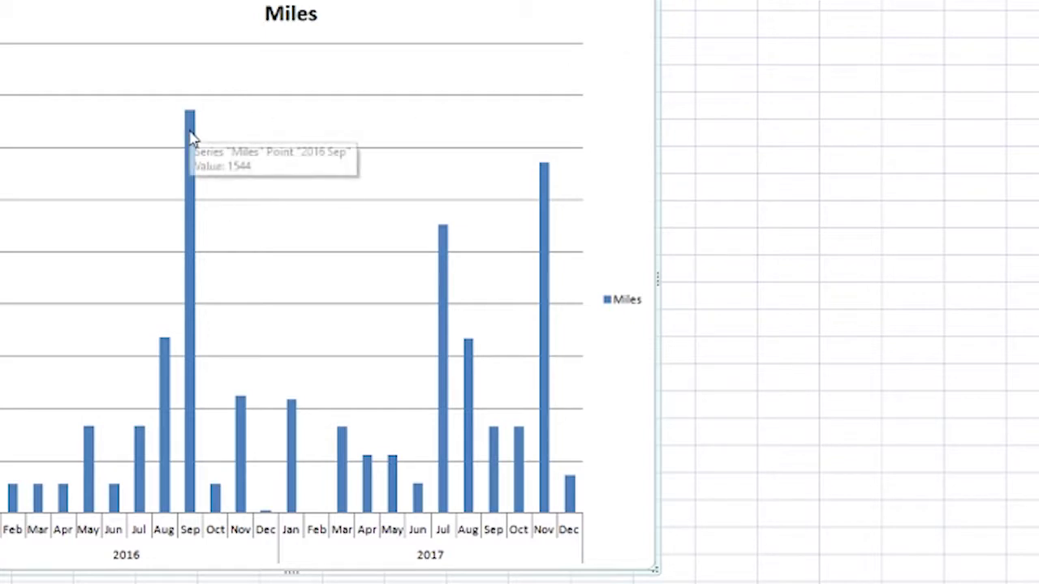
pyautogui.rightClick(191, 130)
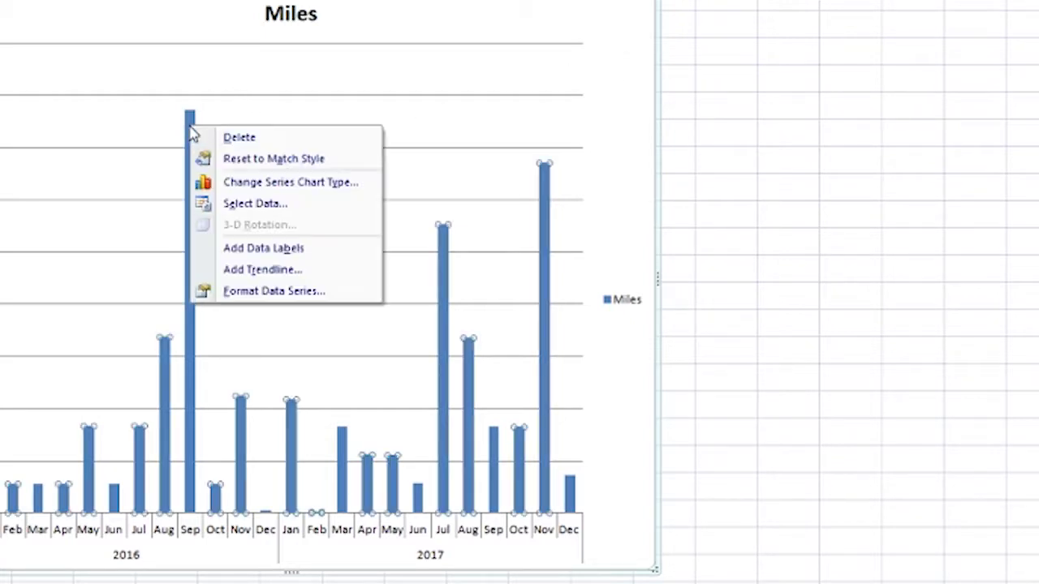
pyautogui.click(192, 123)
pyautogui.click(192, 127)
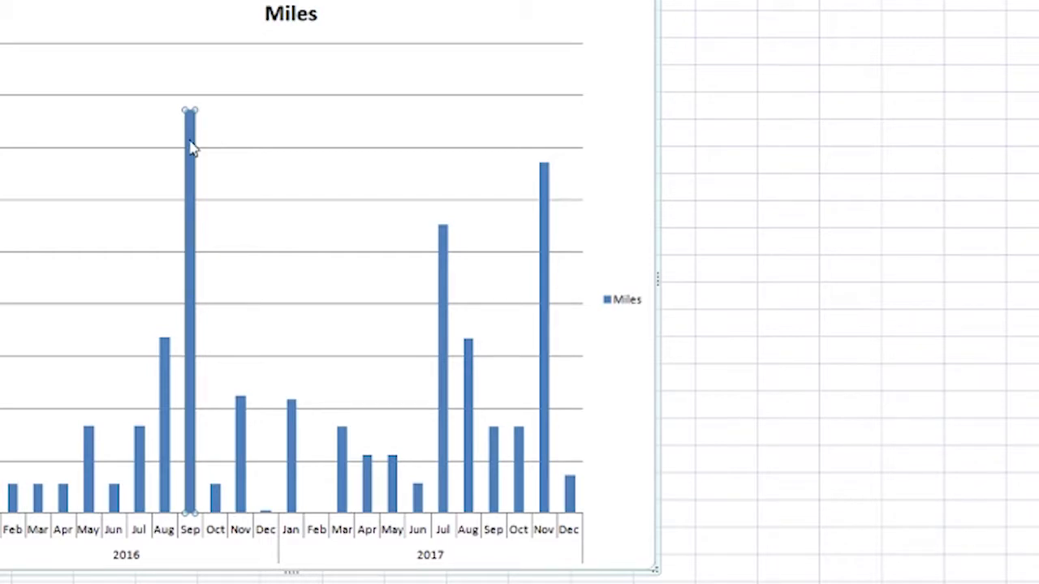
pyautogui.rightClick(192, 147)
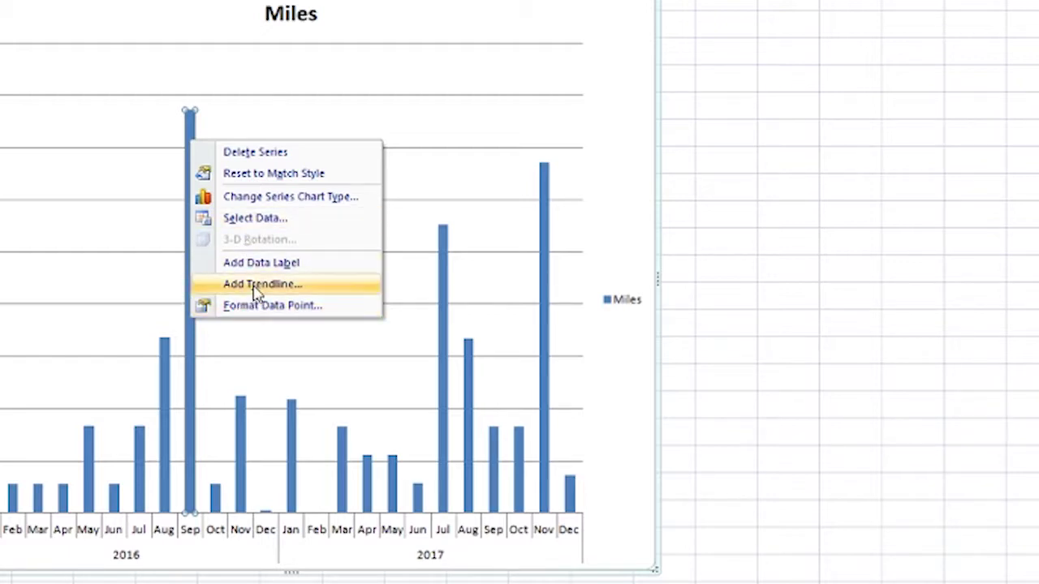
pyautogui.click(549, 211)
# Step: Give the 2017 Nov data point a solid dark navy fill in Format Data Point
pyautogui.click(549, 210)
pyautogui.rightClick(548, 191)
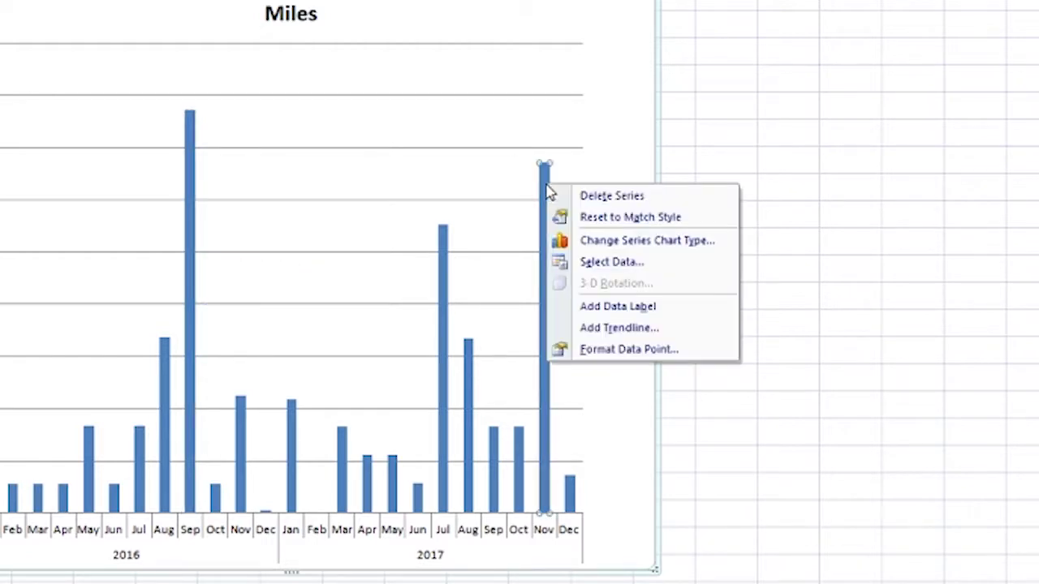
pyautogui.click(578, 351)
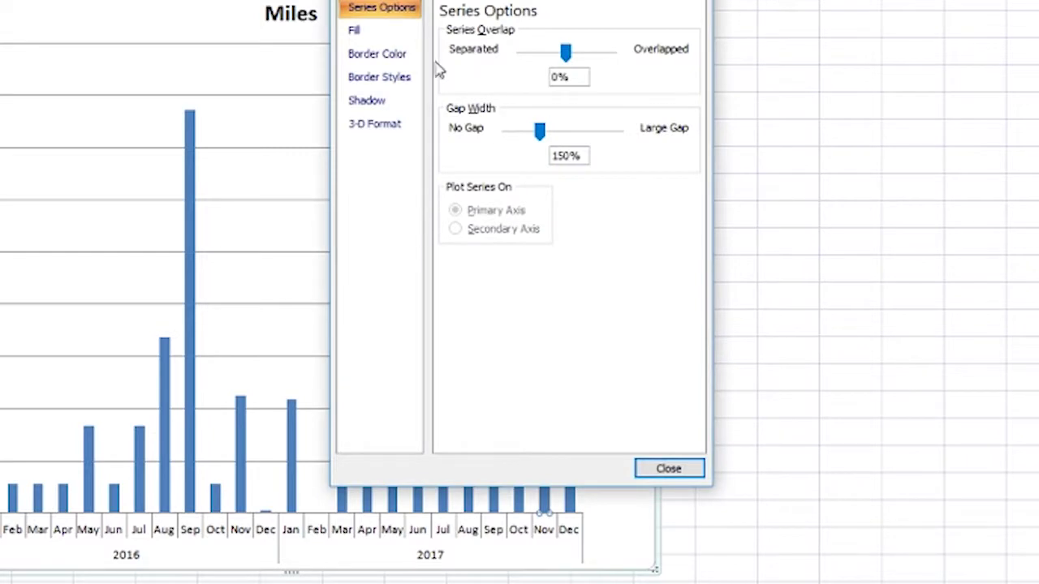
pyautogui.click(389, 30)
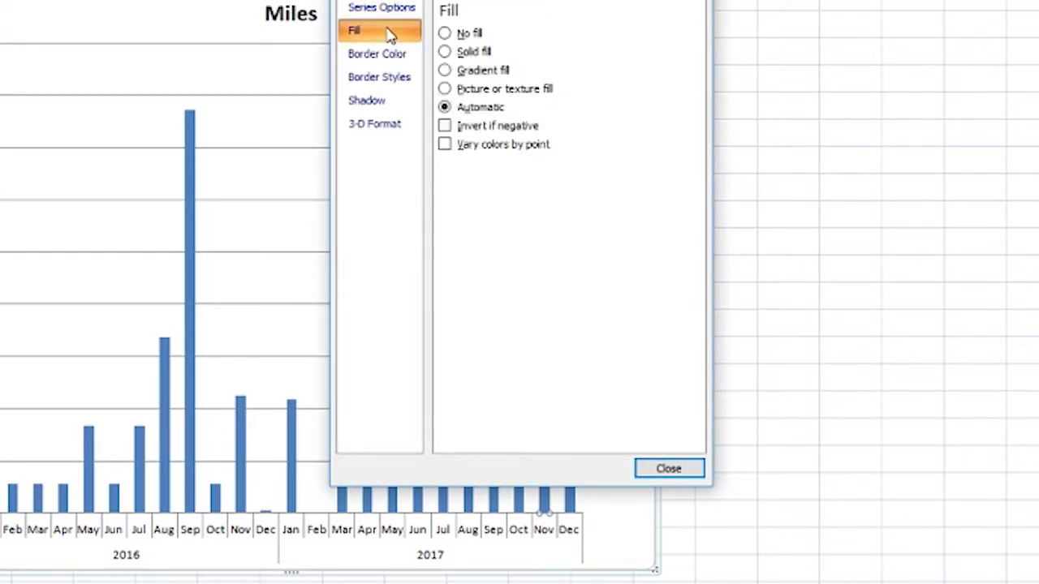
pyautogui.click(471, 52)
pyautogui.click(522, 169)
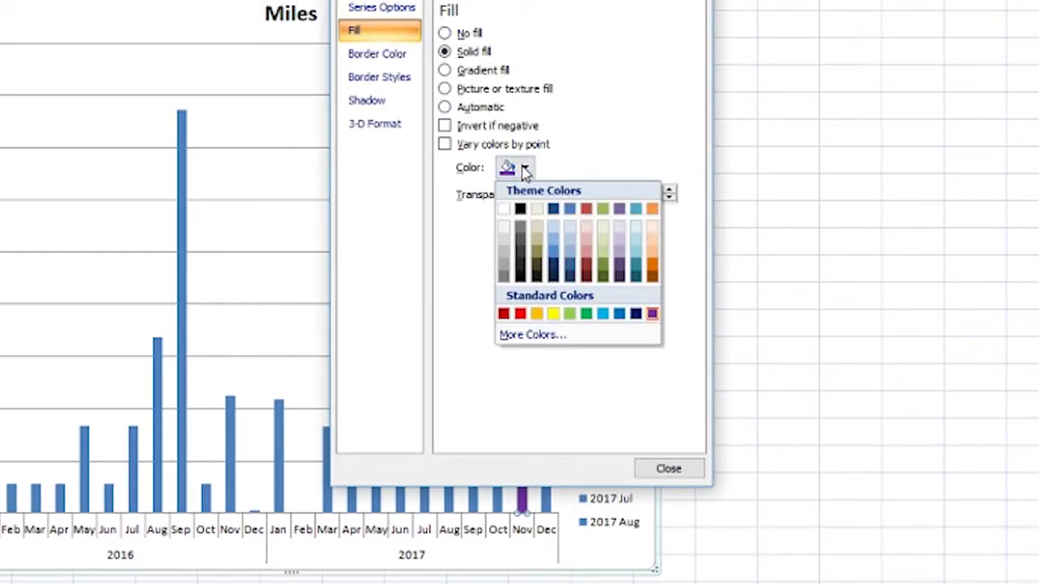
pyautogui.click(636, 314)
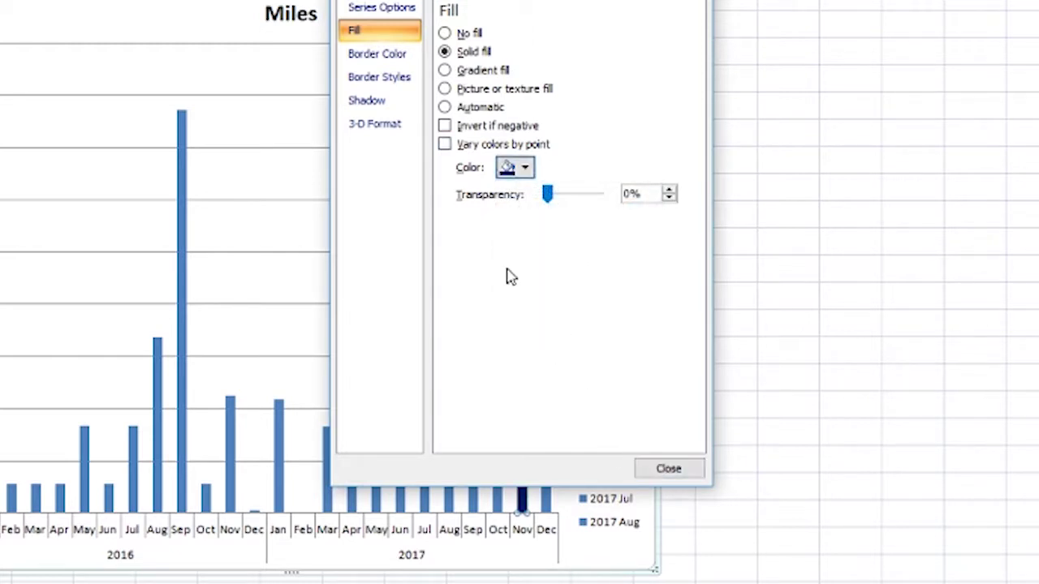
pyautogui.click(667, 469)
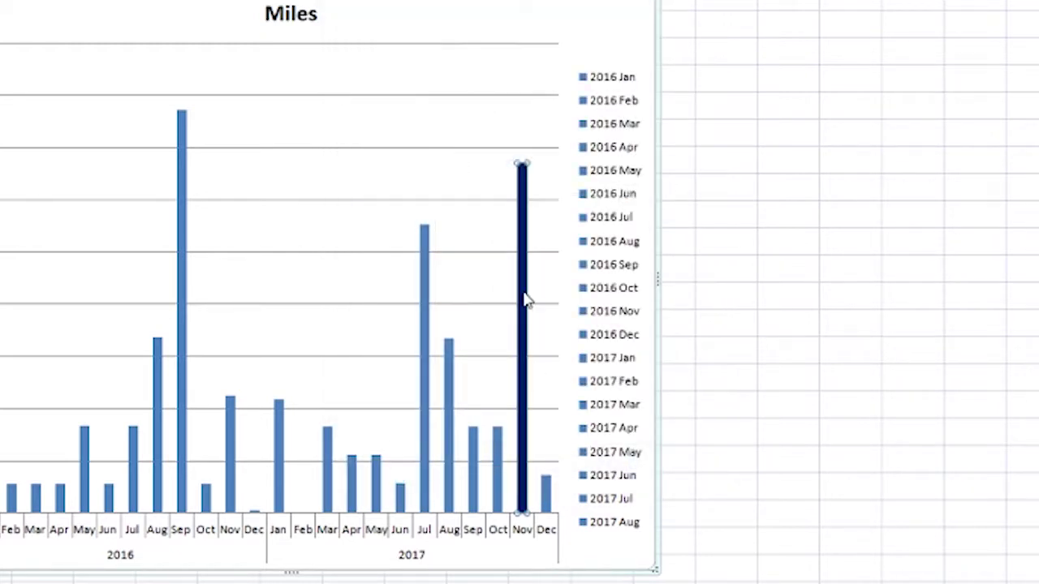
# Step: Widen the Miles chart to the right so it spans column E to about column S
pyautogui.click(181, 172)
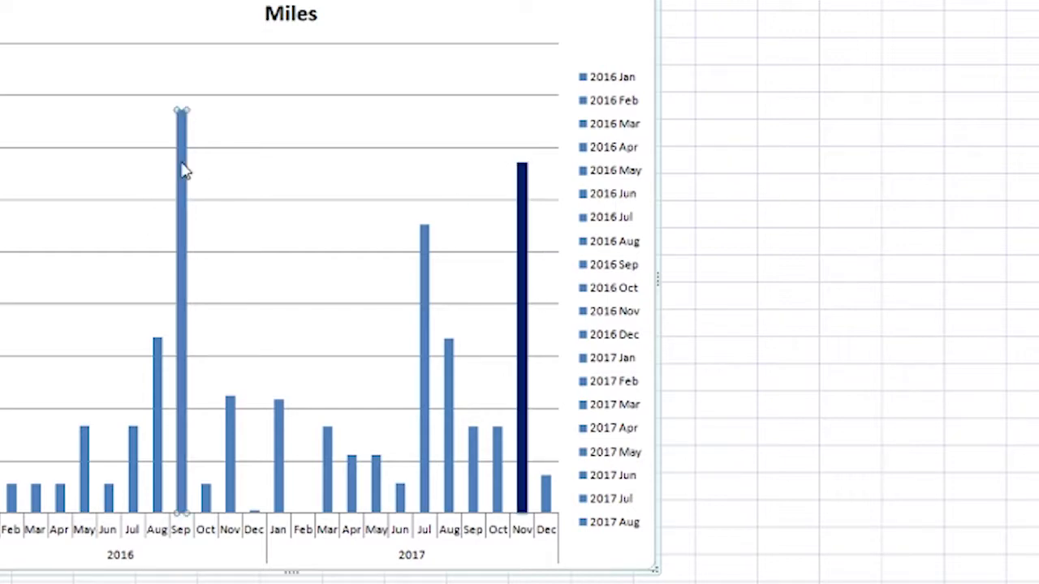
pyautogui.rightClick(182, 171)
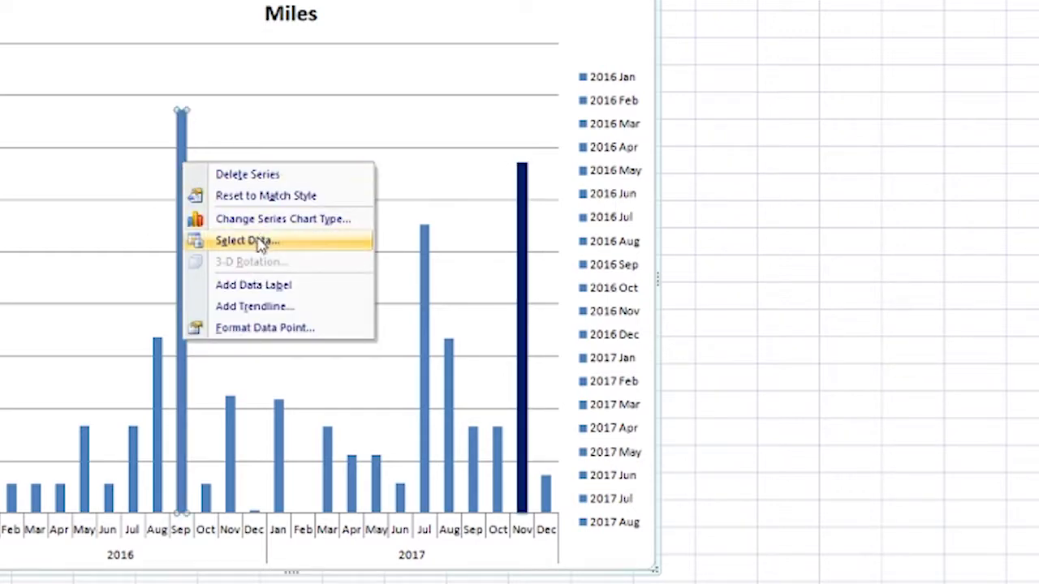
pyautogui.press('Escape')
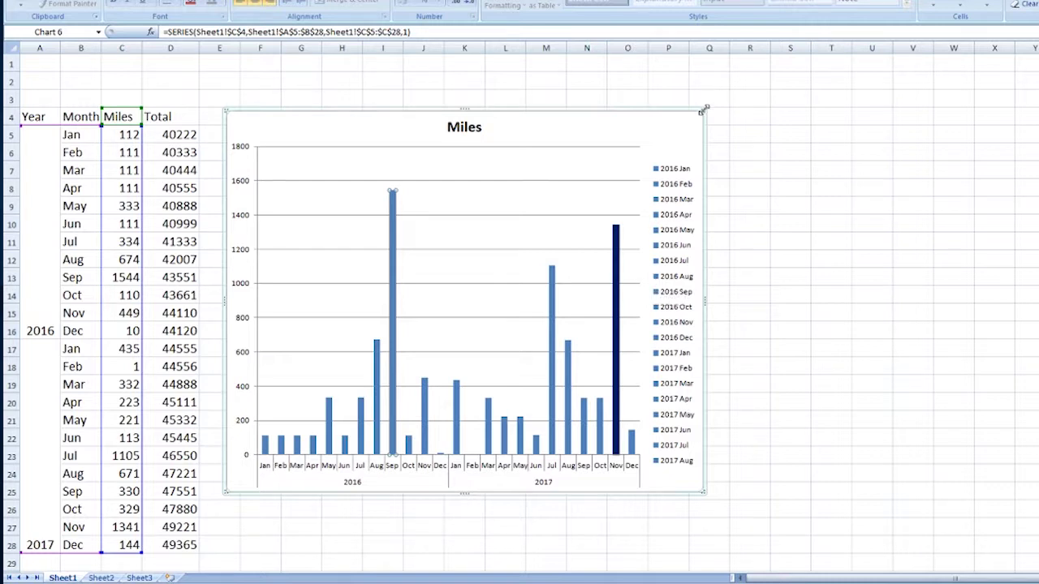
pyautogui.moveTo(704, 110); pyautogui.dragTo(813, 145)
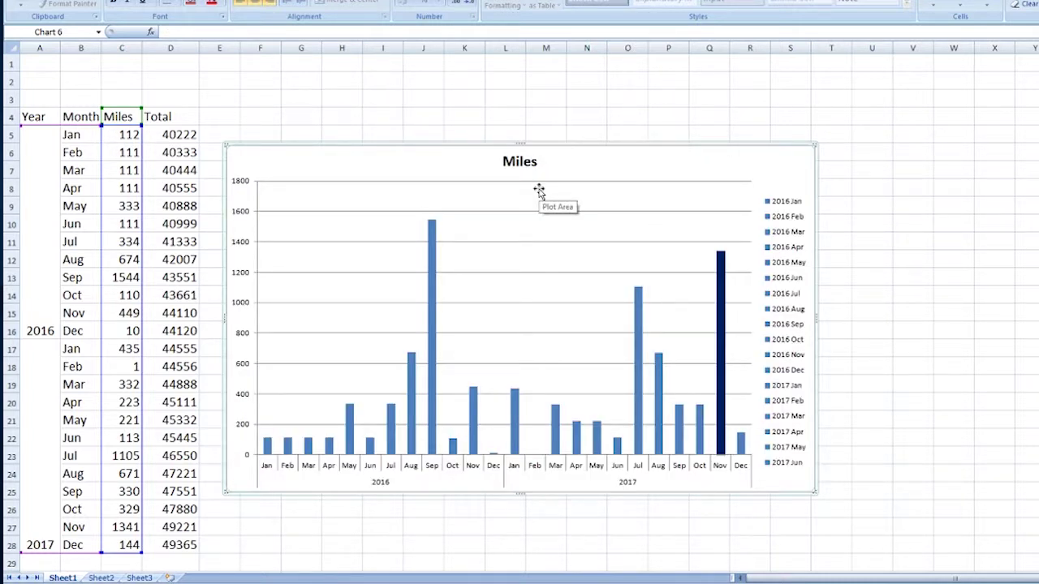
pyautogui.click(235, 115)
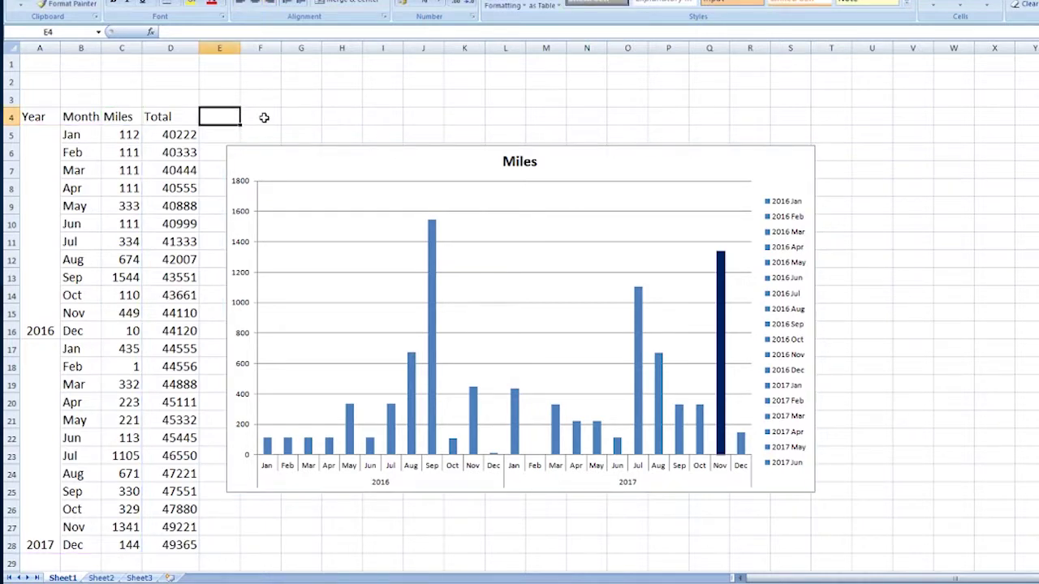